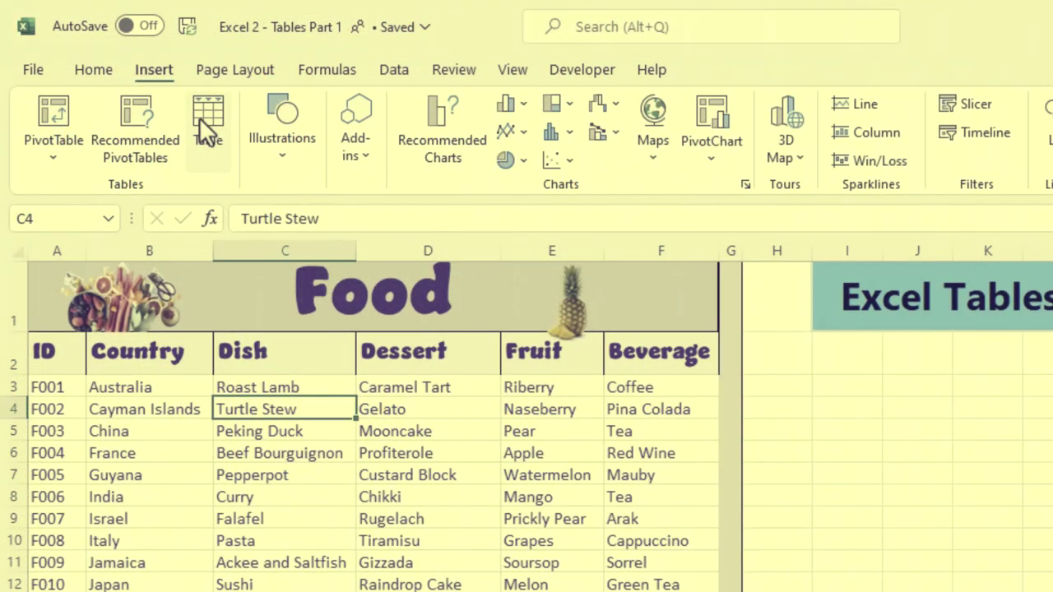
# Create a table with headers from the food data, using the range $A$2:$F$16.
pyautogui.click(204, 119)
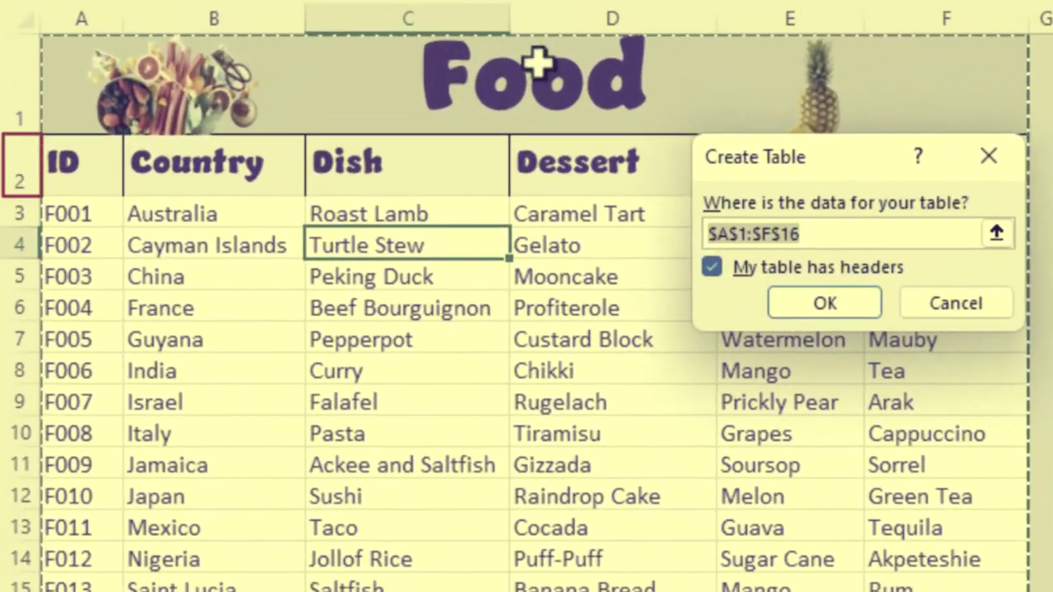
pyautogui.click(592, 346)
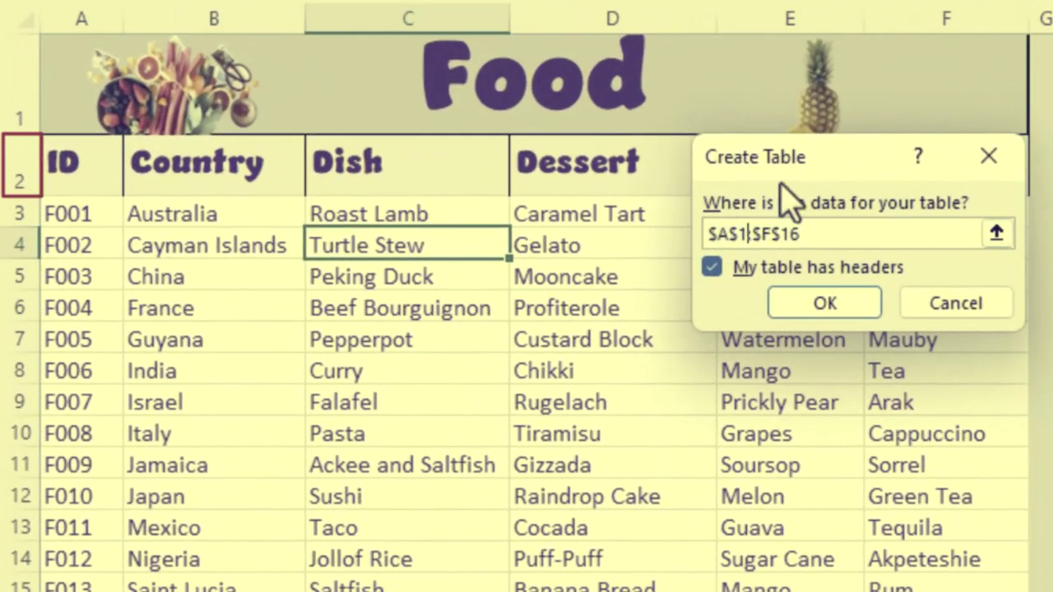
pyautogui.press('BackSpace')
pyautogui.write('2')
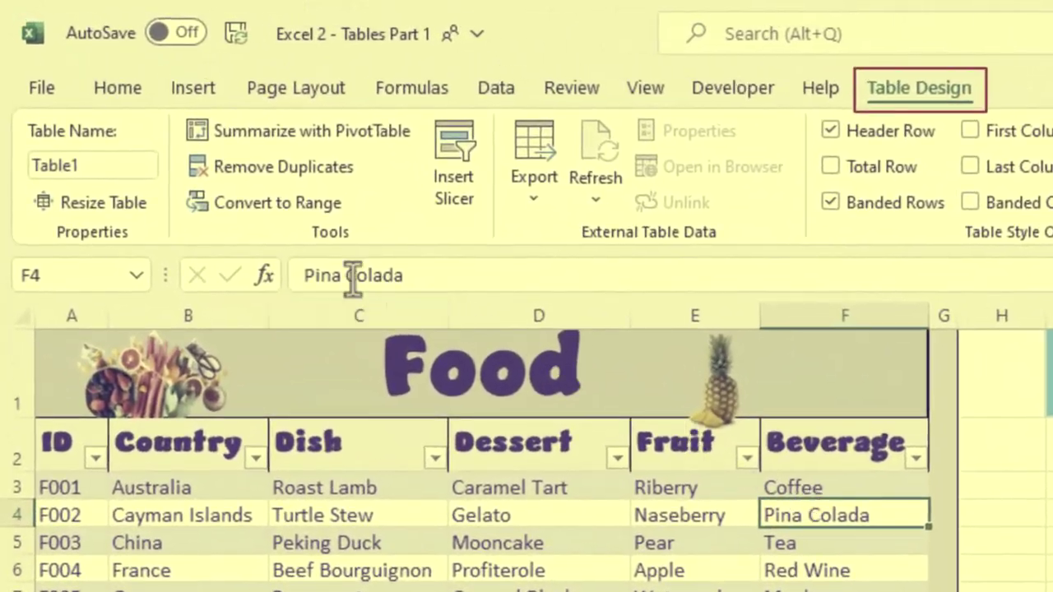
# Name the new table Tbl_Food.
pyautogui.click(104, 168)
pyautogui.write('T')
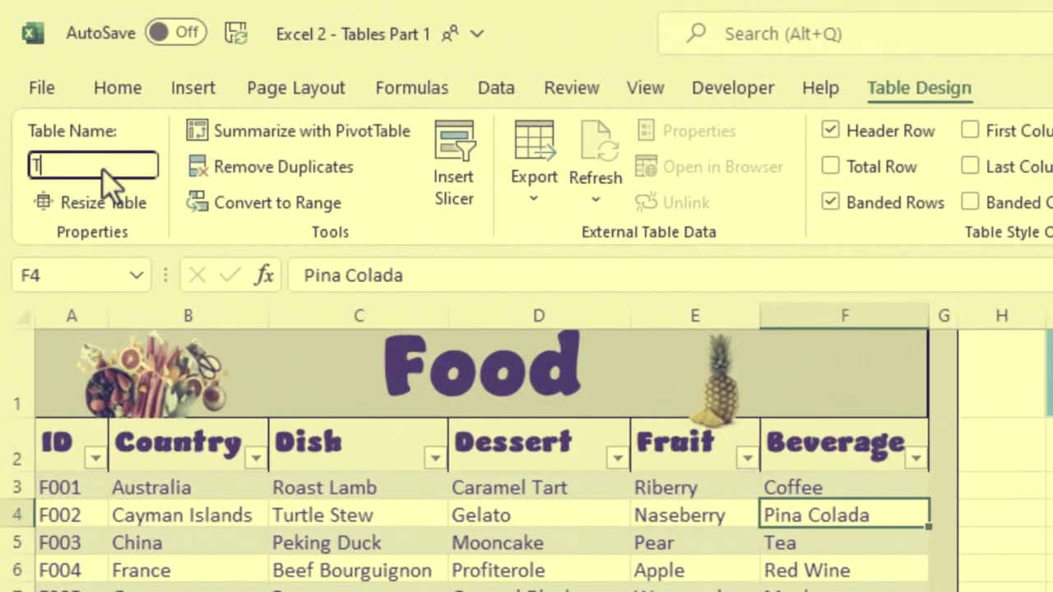
pyautogui.write('bl_Food')
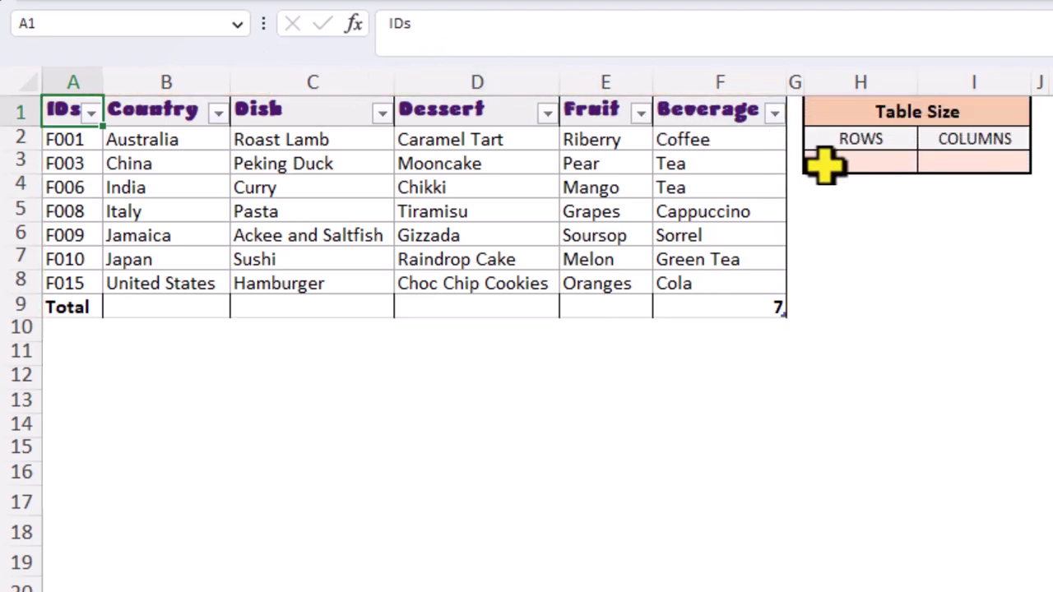
# Enter the formula =rows(tbl_food) in cell H3, under ROWS in the Table Size block.
pyautogui.click(832, 164)
pyautogui.write('=')
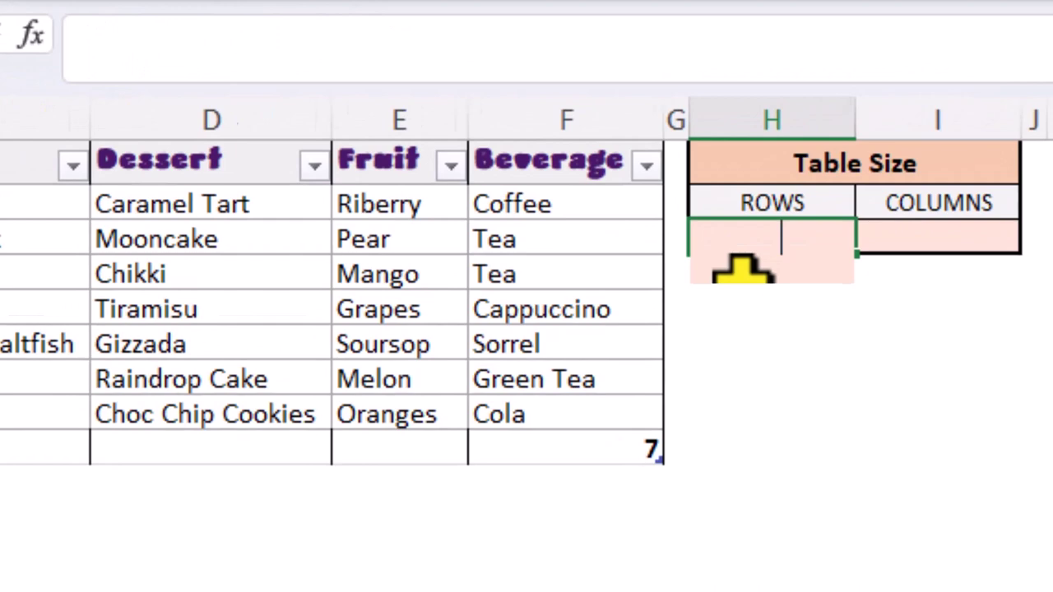
pyautogui.write('rows')
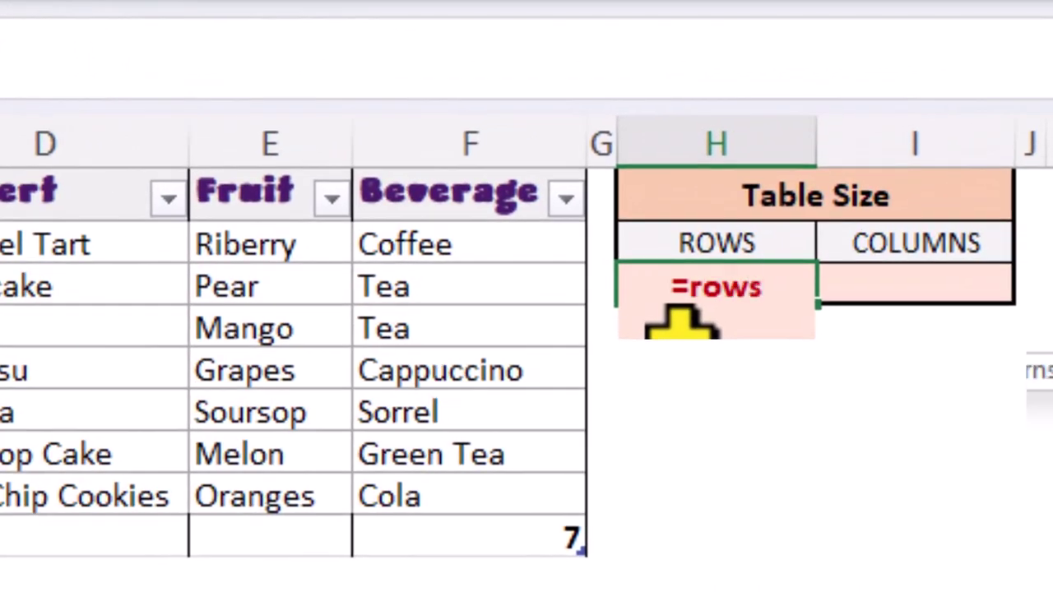
pyautogui.write('(t')
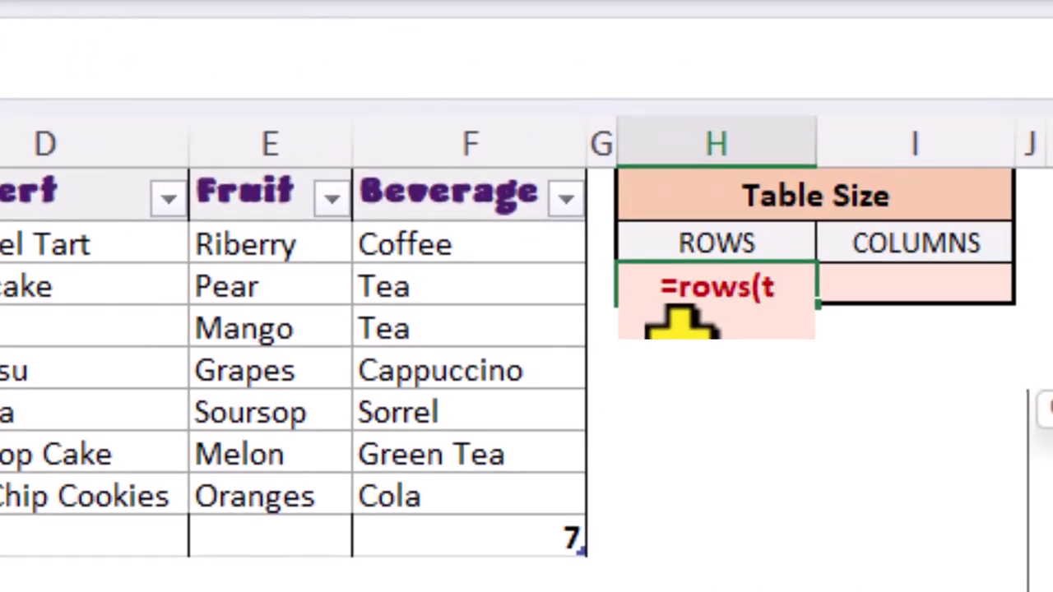
pyautogui.write('bl_food')
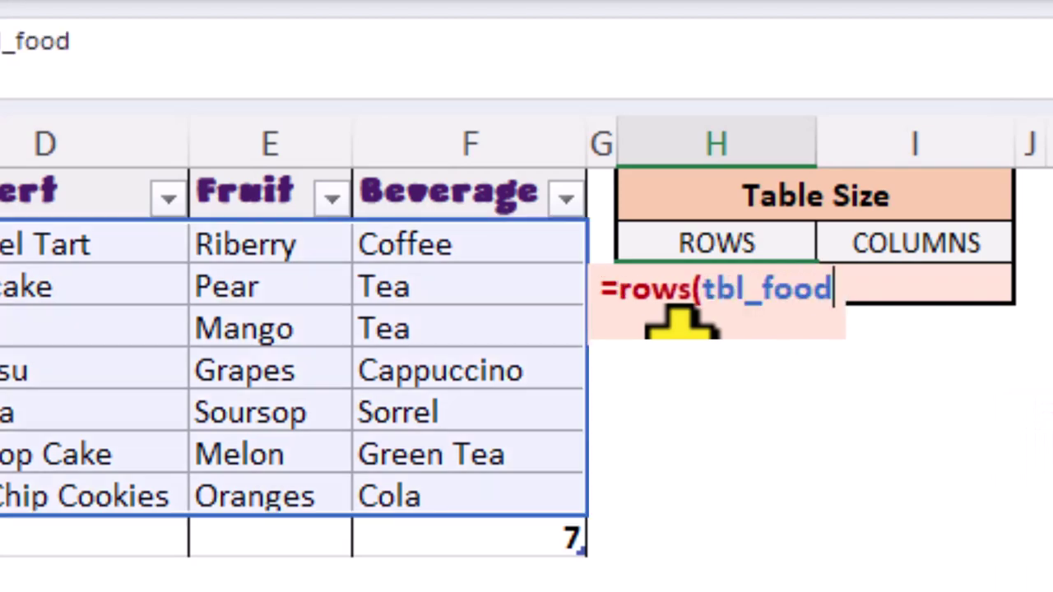
pyautogui.write(')')
pyautogui.press('Return')
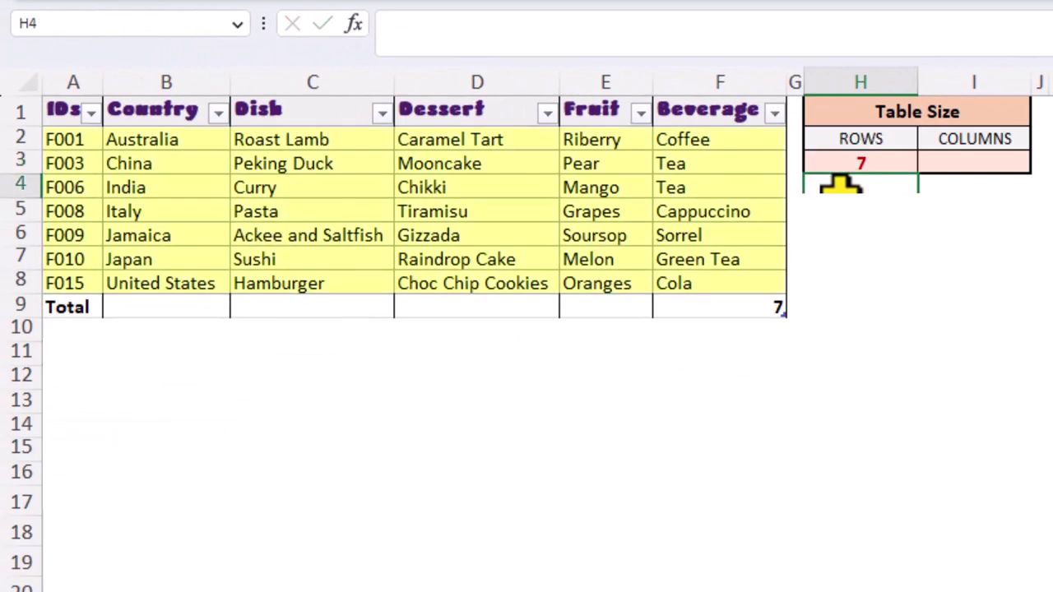
# Enter the formula =COLUMNS(Tbl_Food) in cell I3, under COLUMNS in the Table Size block.
pyautogui.click(946, 162)
pyautogui.write('=col')
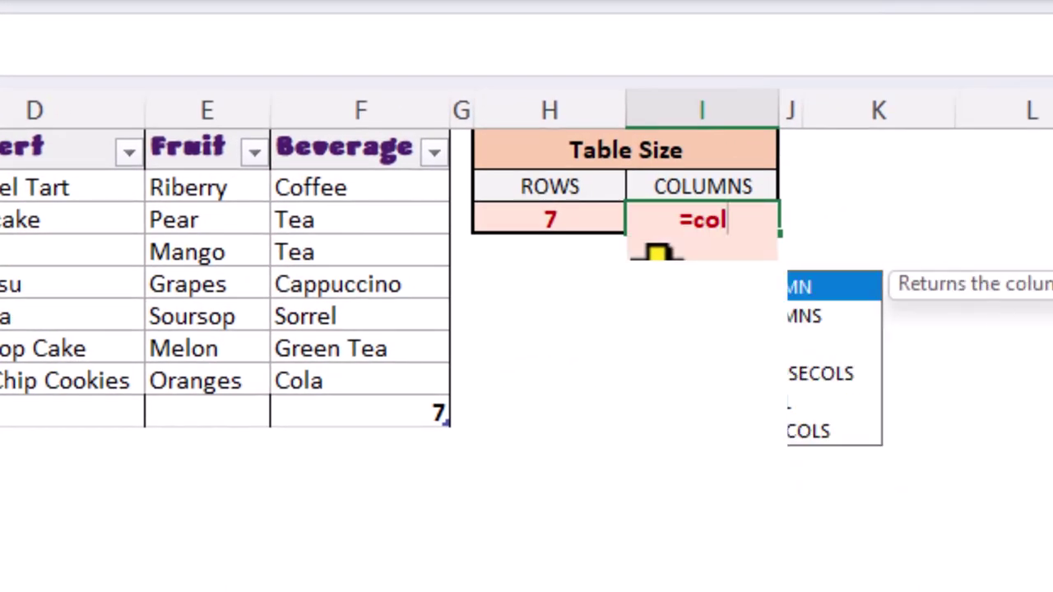
pyautogui.press('Down')
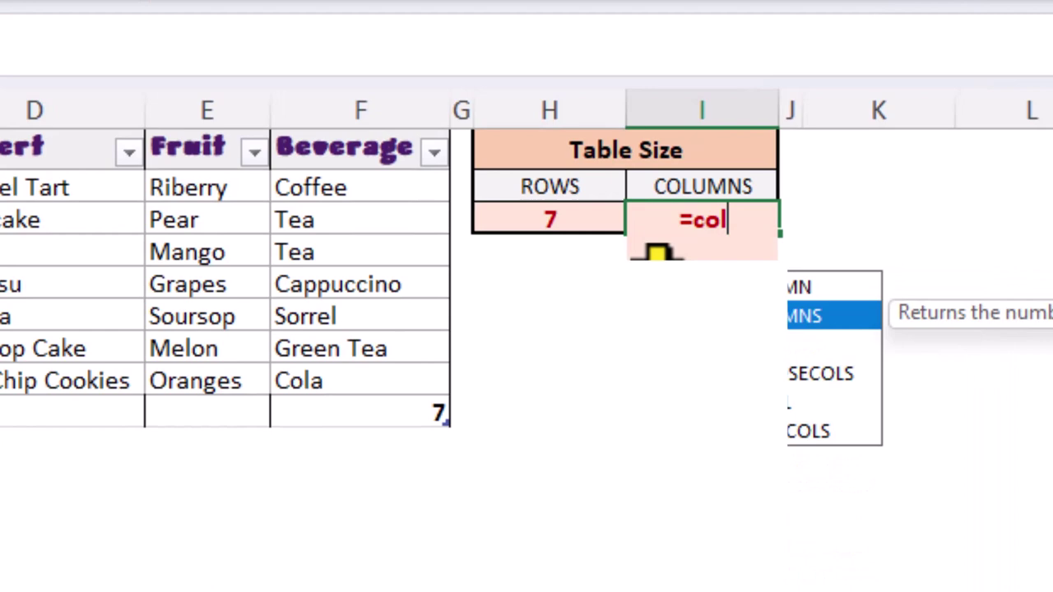
pyautogui.press('Tab')
pyautogui.write('tbl_')
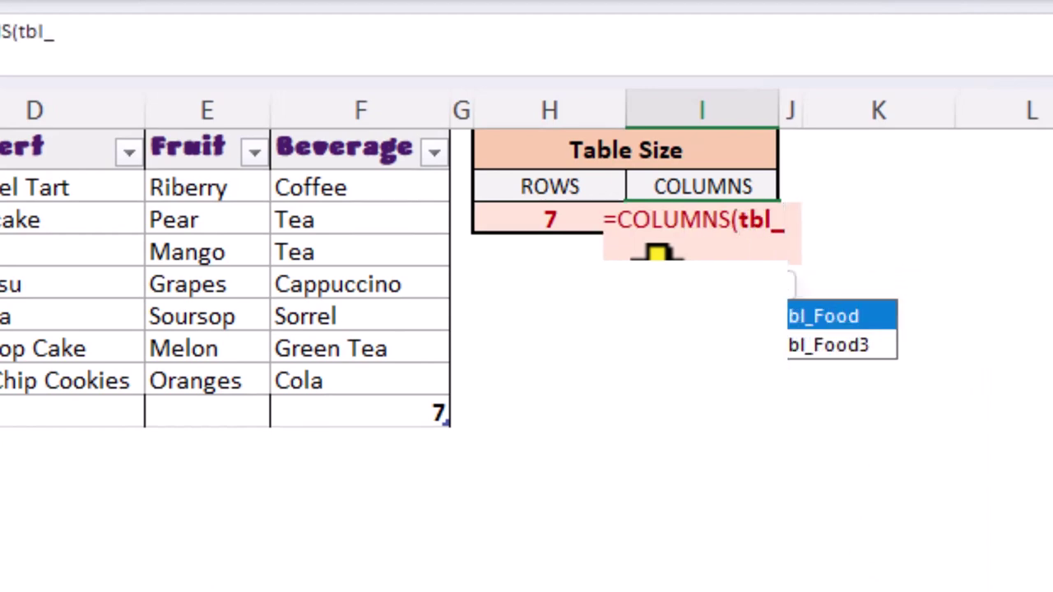
pyautogui.press('Tab')
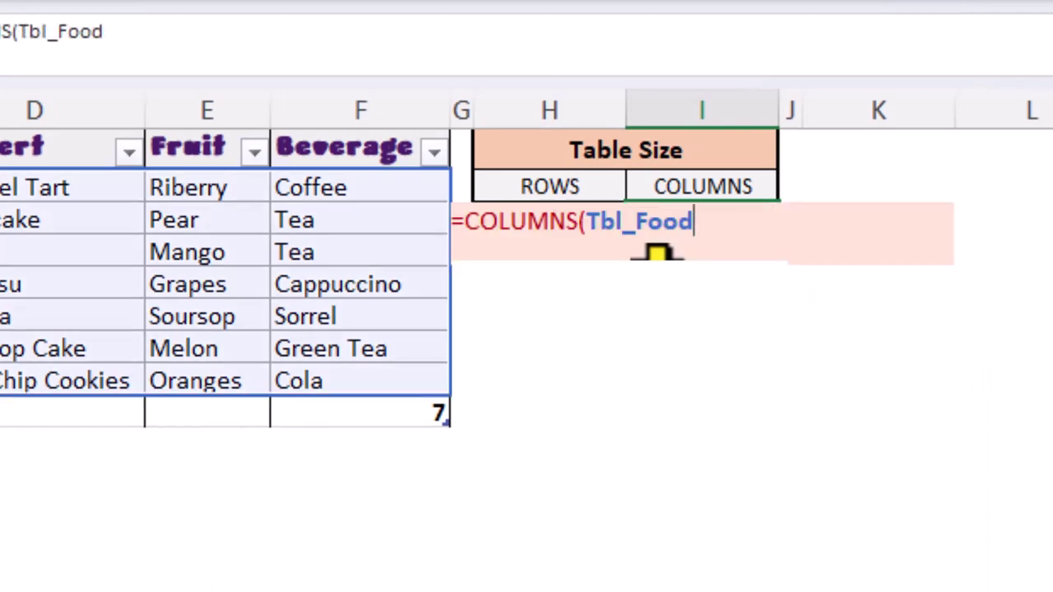
pyautogui.write(')')
pyautogui.press('Return')
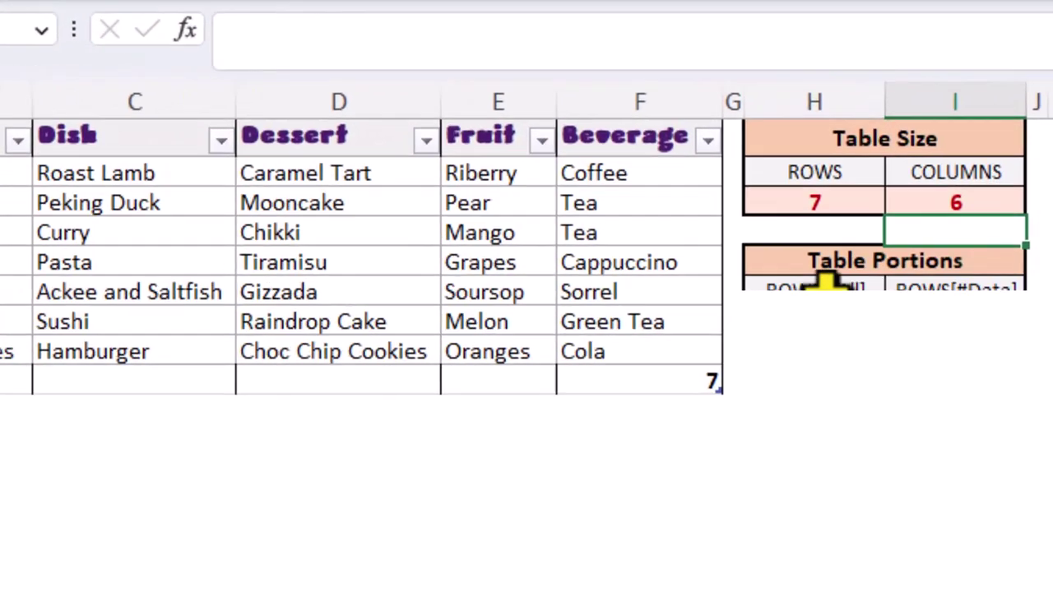
# Enter the formula =rows(tbl_food[#All]) in the cell under ROWS[#All] in the Table Portions block.
pyautogui.click(682, 454)
pyautogui.write('=')
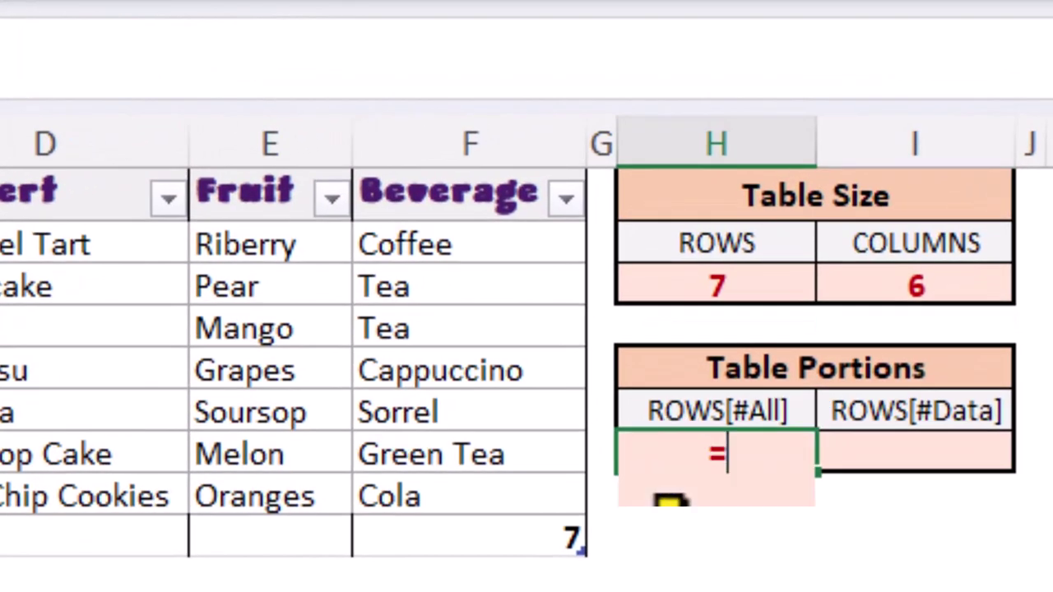
pyautogui.write('rows(tbl')
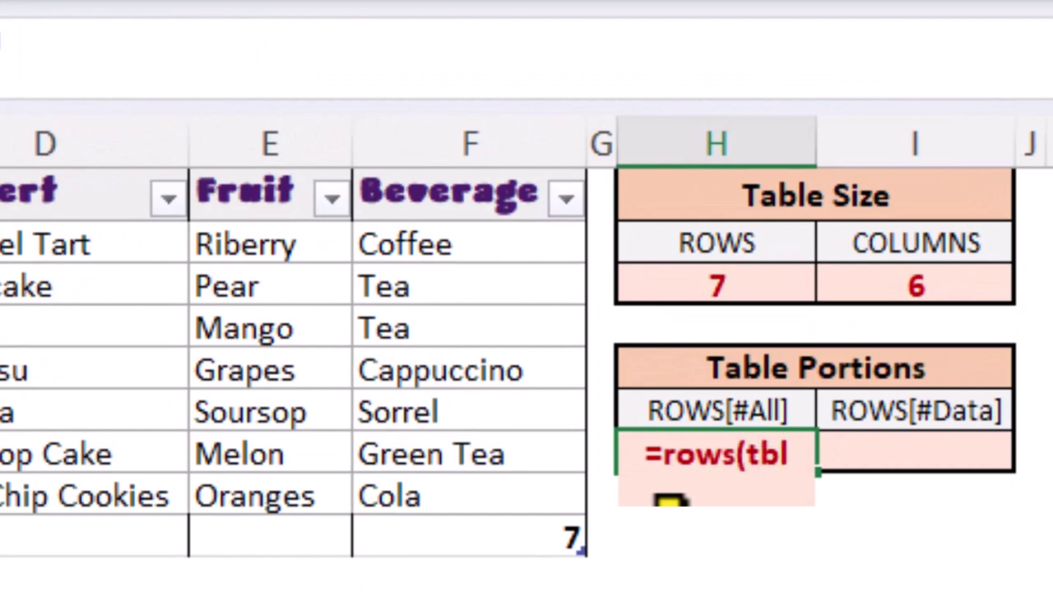
pyautogui.write('_food[')
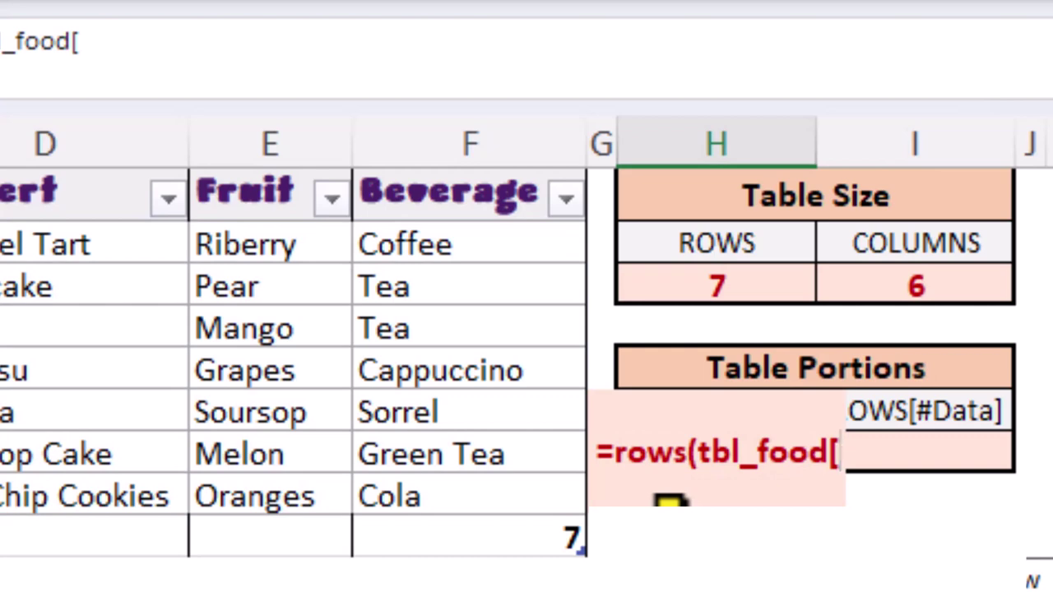
pyautogui.write('#All')
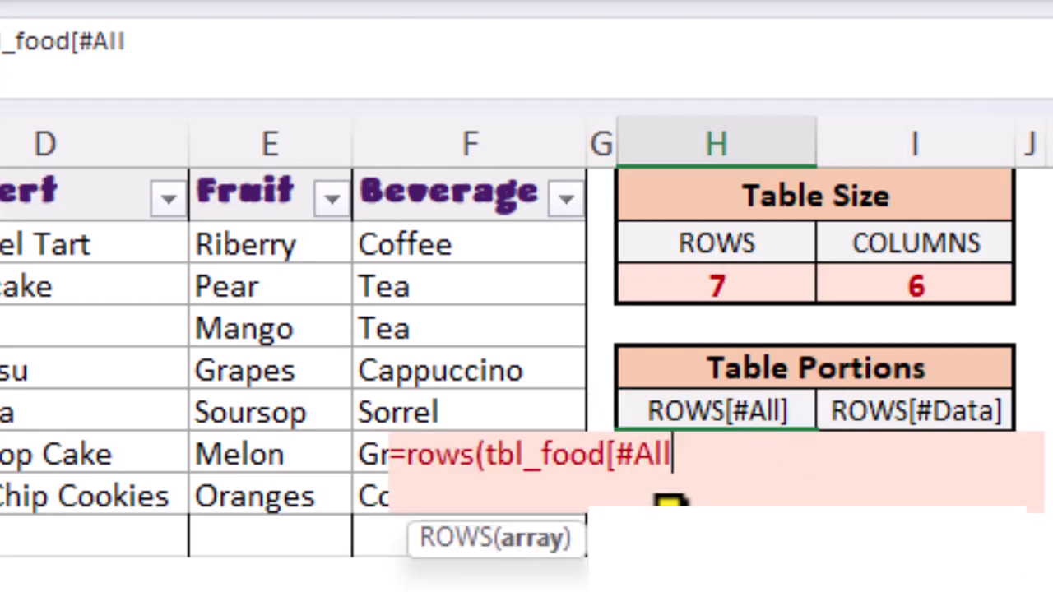
pyautogui.write(']')
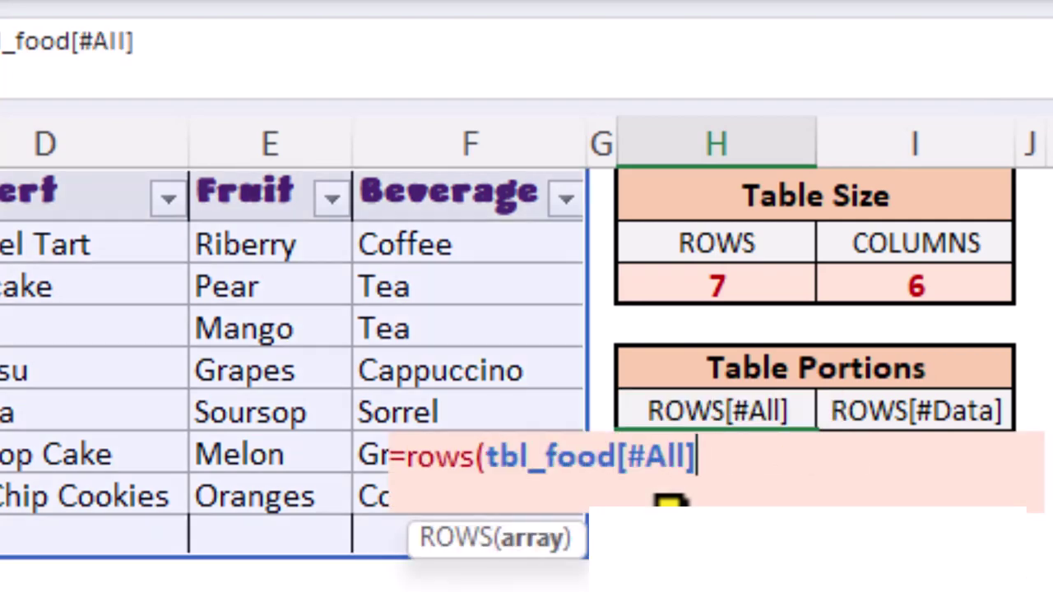
pyautogui.write(')')
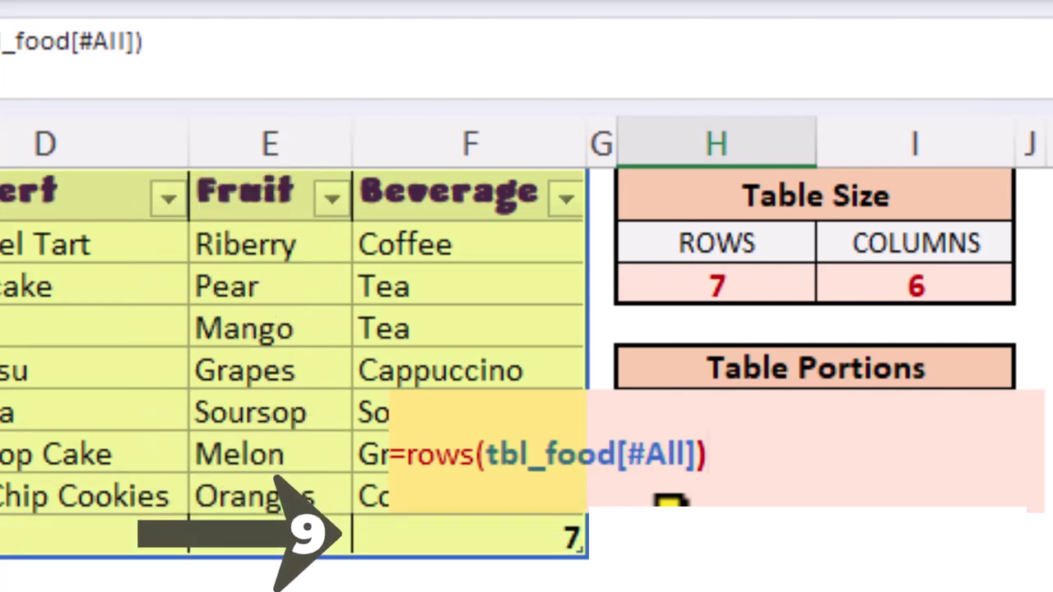
pyautogui.press('Return')
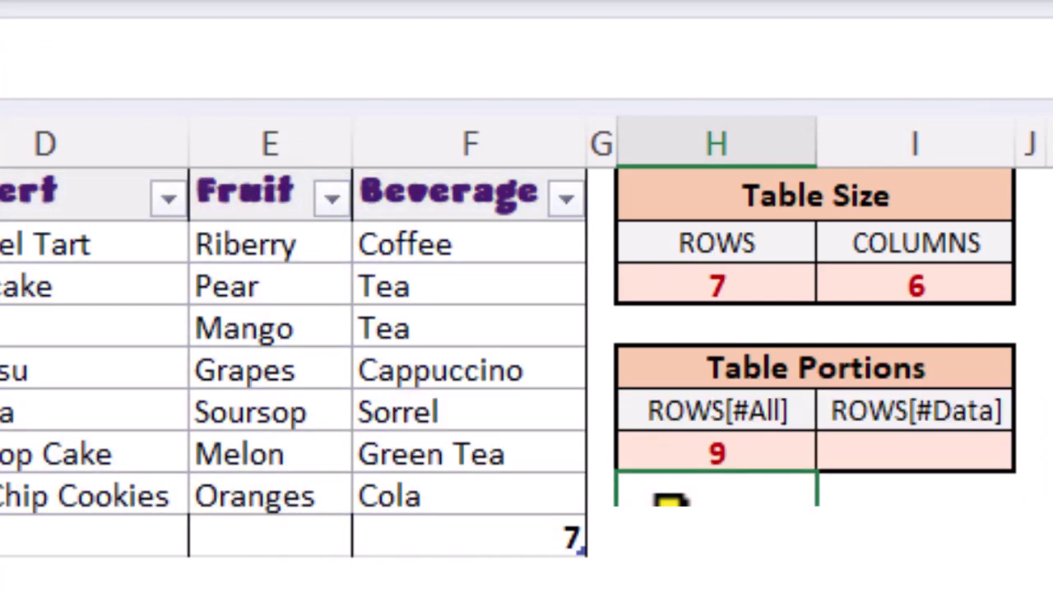
# Enter the formula =ROWS(Tbl_Food[#Data]) in the cell under ROWS[#Data] in the Table Portions block.
pyautogui.click(905, 453)
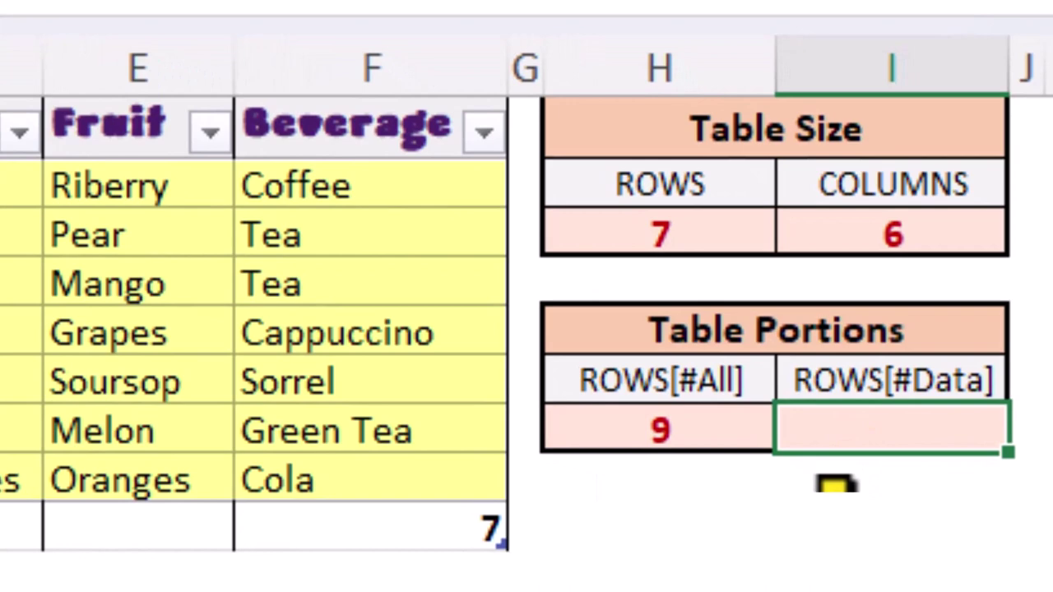
pyautogui.write('=ro')
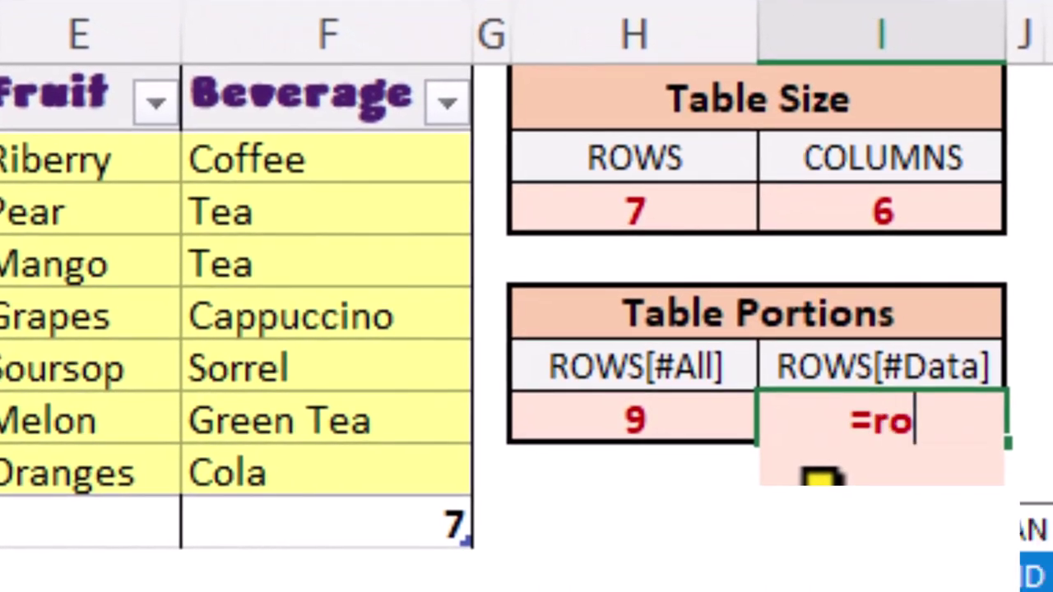
pyautogui.press('Tab')
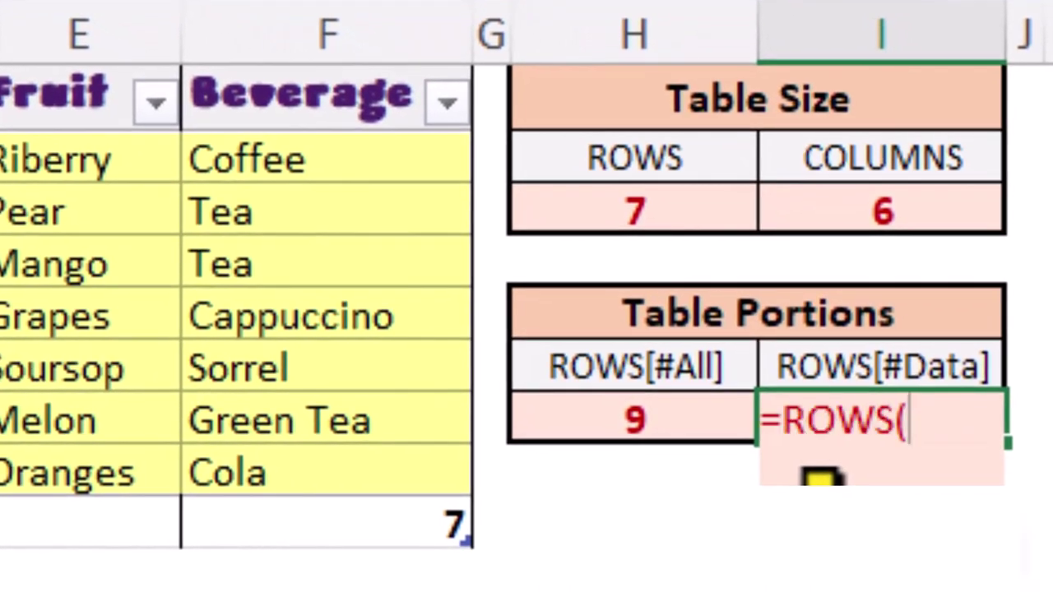
pyautogui.write('tbl')
pyautogui.press('Tab')
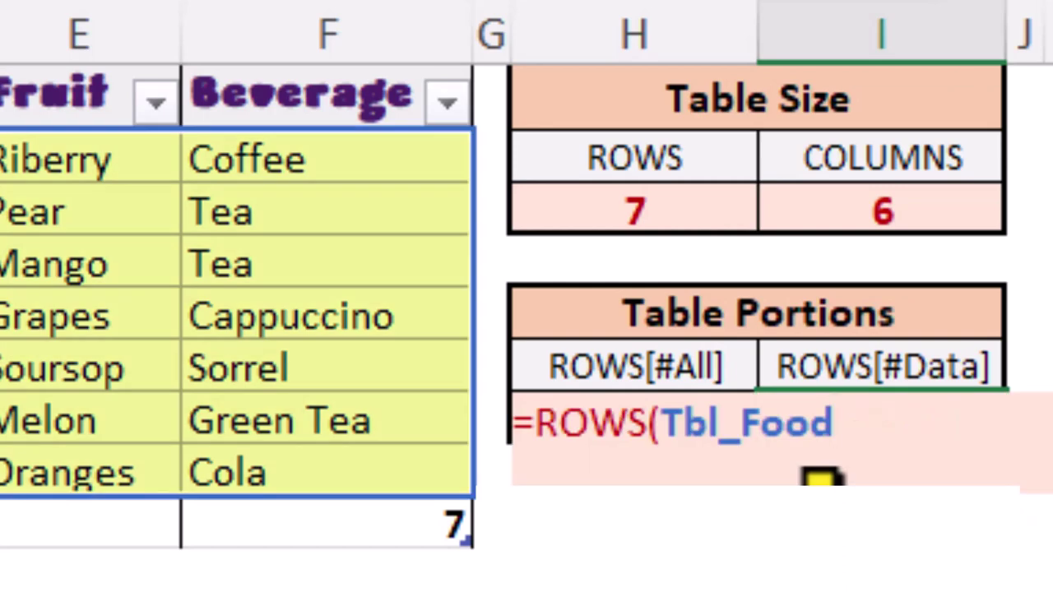
pyautogui.write('[')
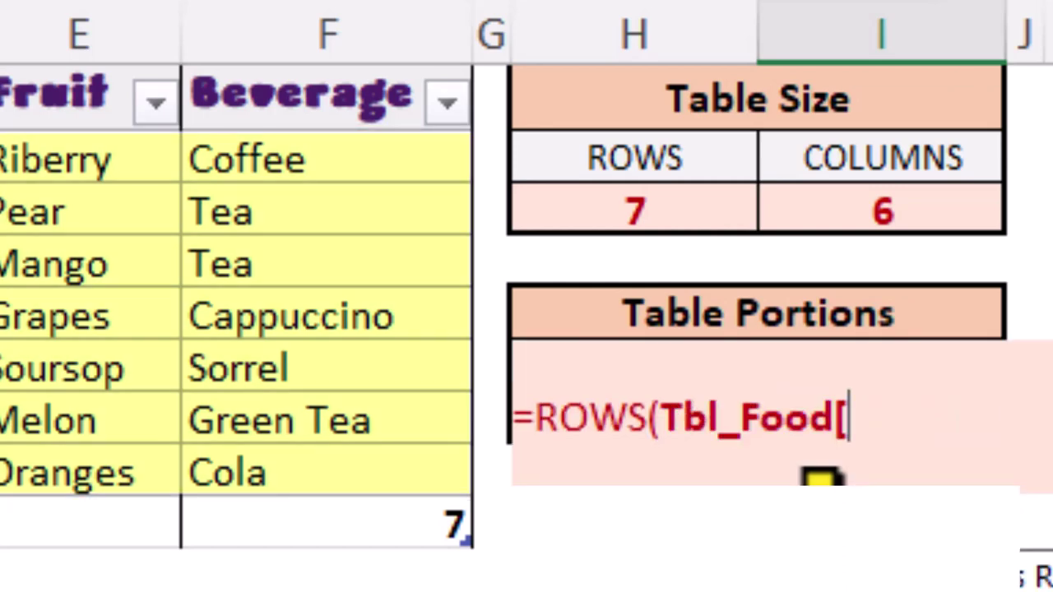
pyautogui.write('#Data')
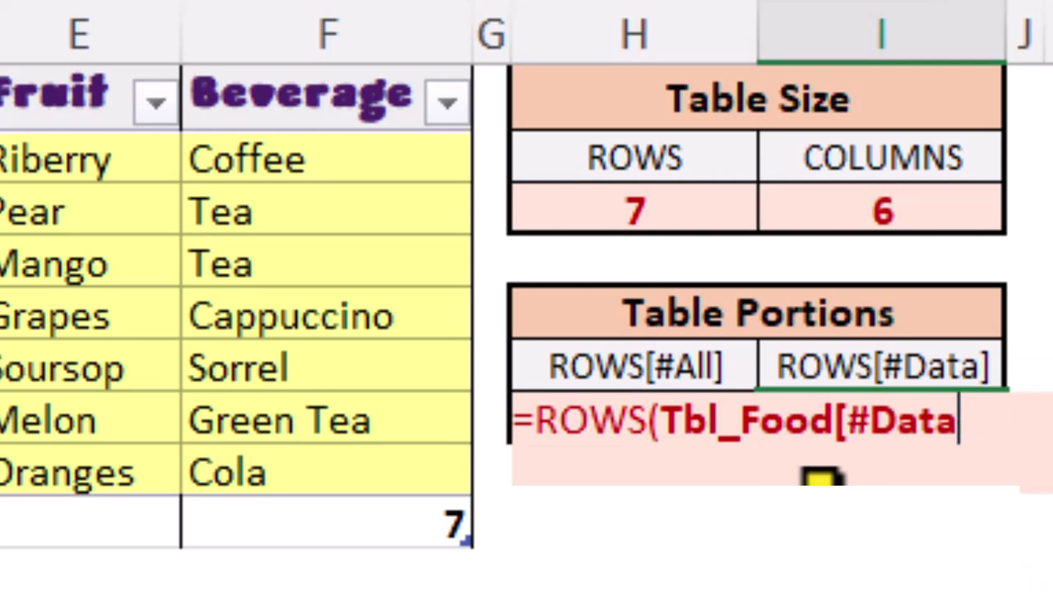
pyautogui.write('])')
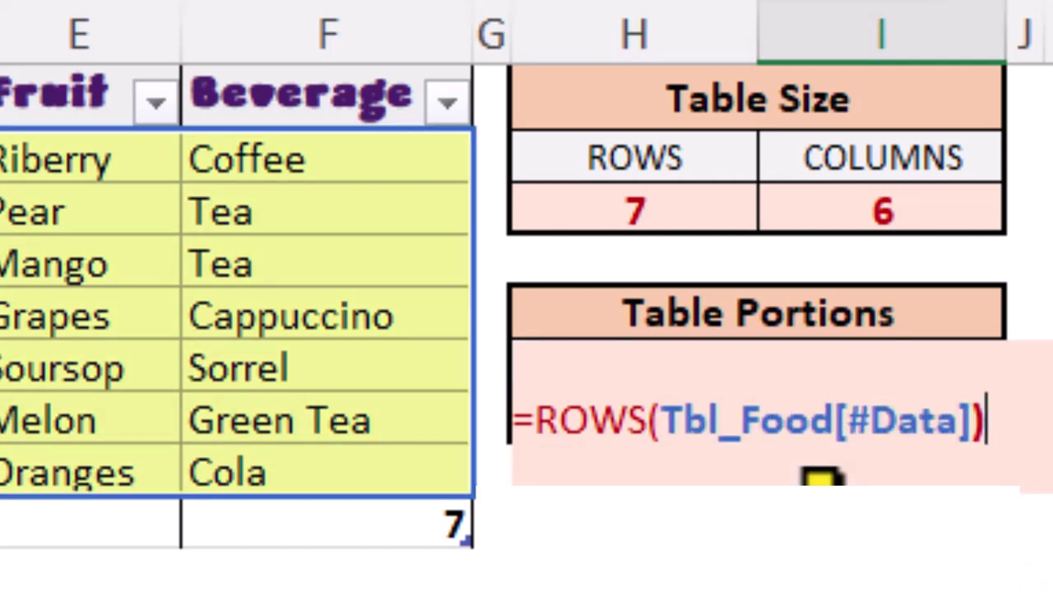
pyautogui.press('Return')
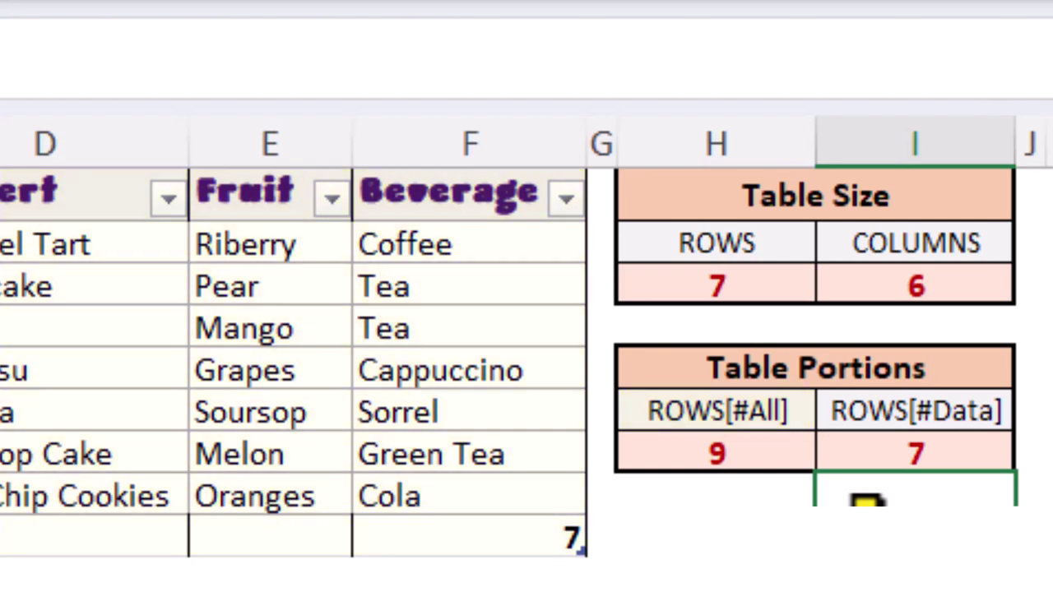
# Turn off the header row and the total row of the food table.
pyautogui.click(282, 323)
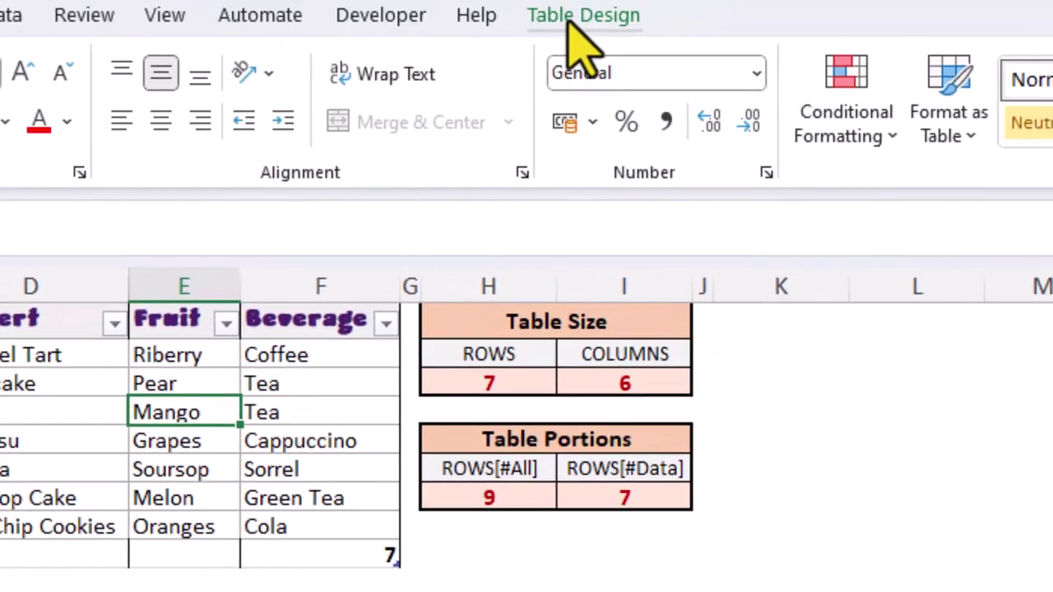
pyautogui.click(512, 30)
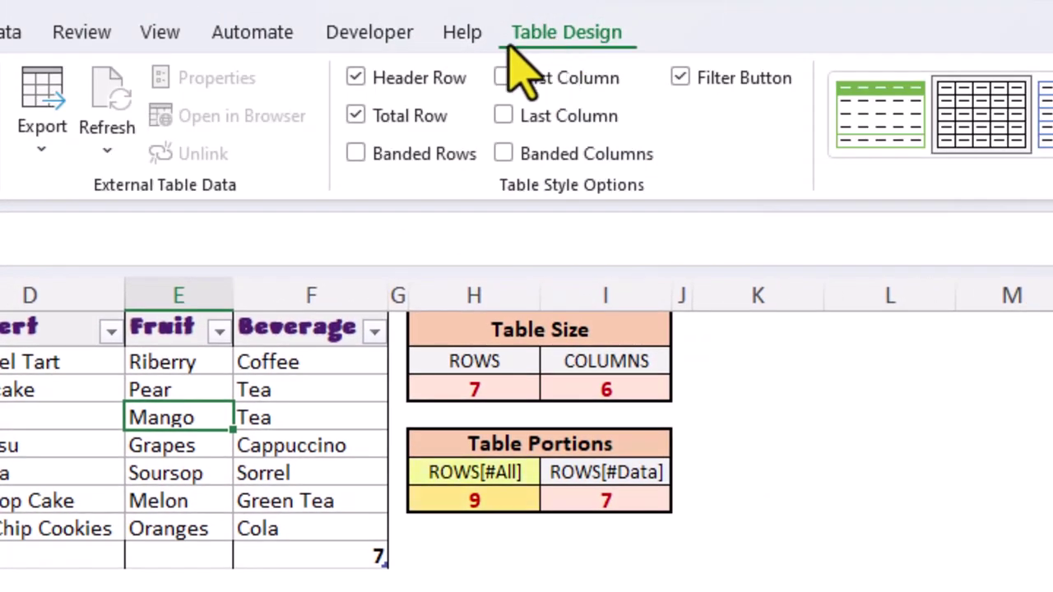
pyautogui.click(357, 80)
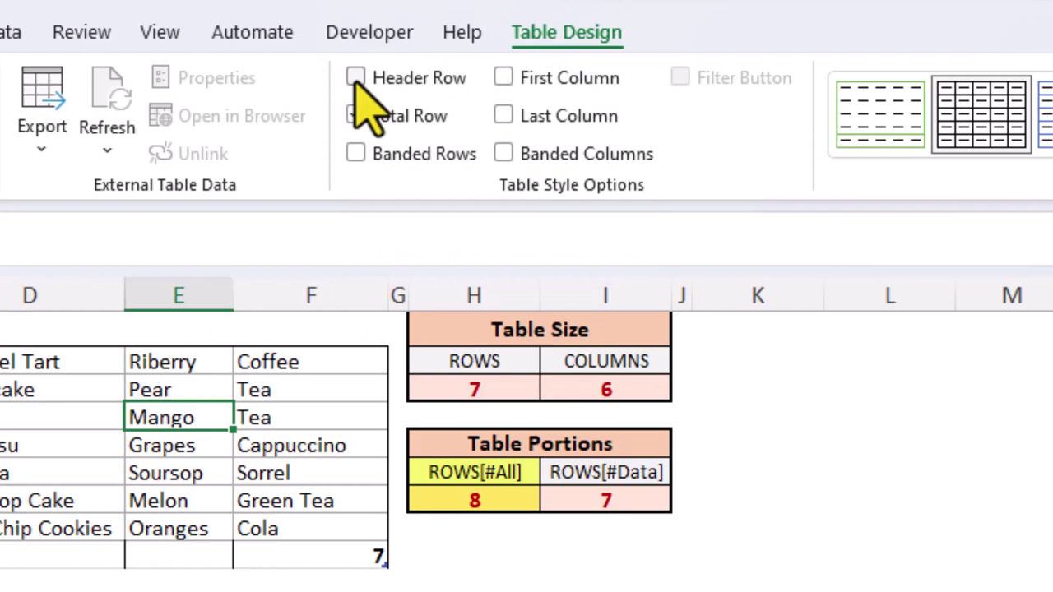
pyautogui.click(355, 114)
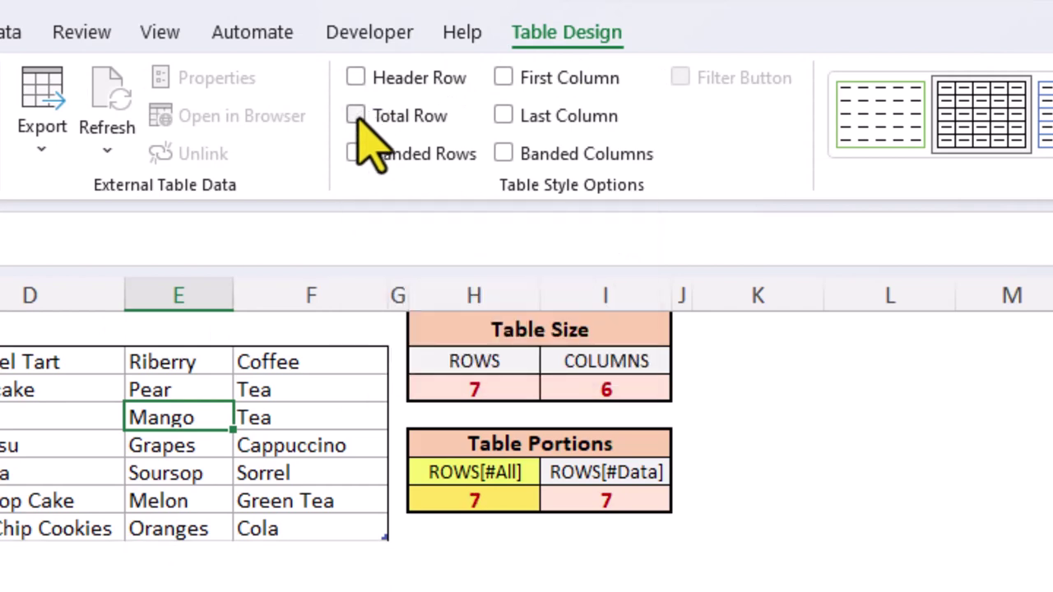
# Turn the food table's total row and header row back on.
pyautogui.click(363, 132)
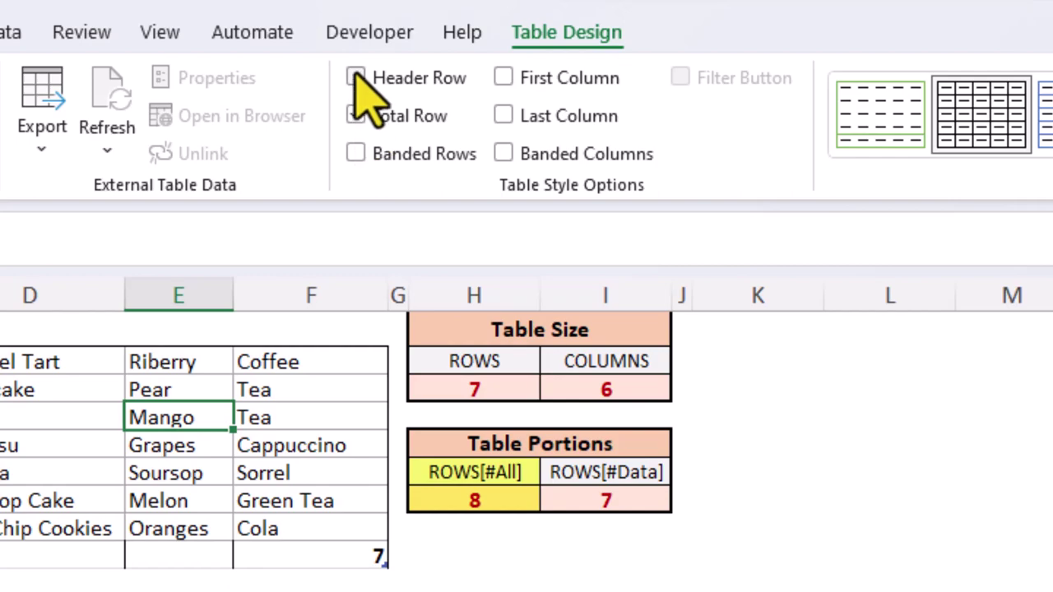
pyautogui.click(356, 77)
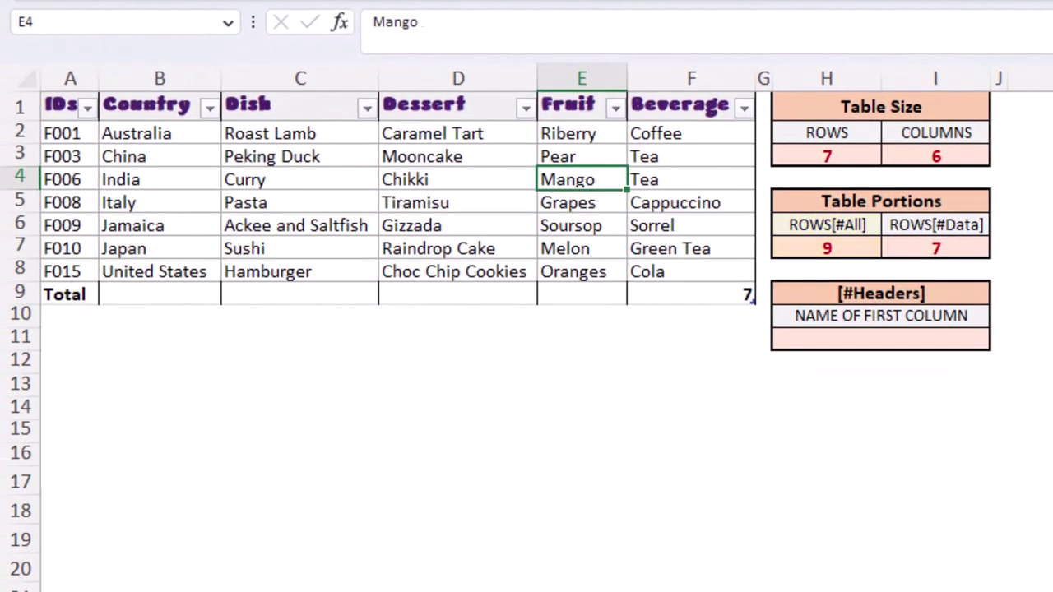
pyautogui.click(450, 229)
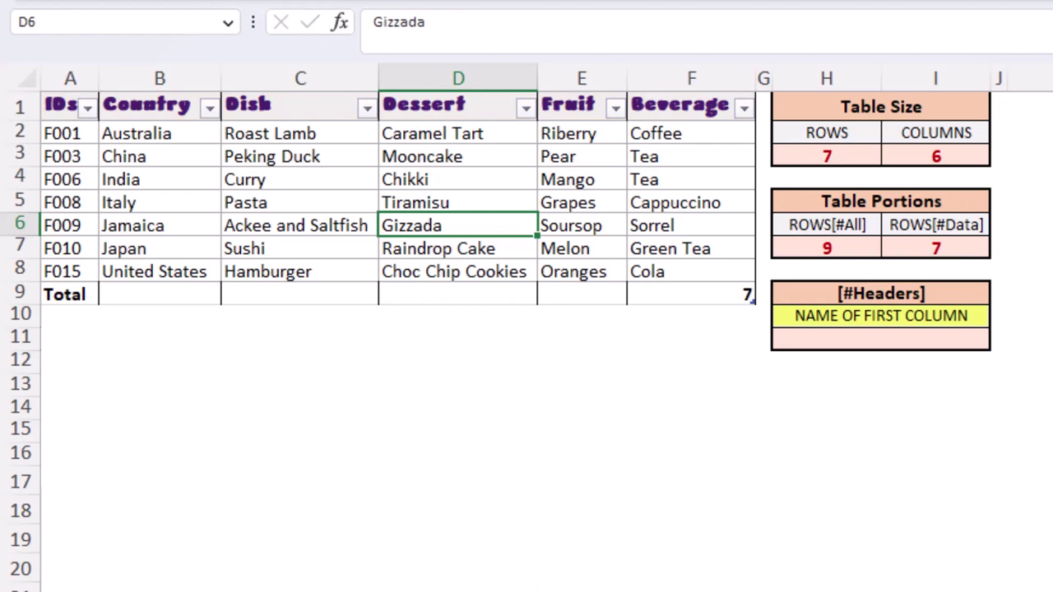
# Enter the formula =Tbl_Food[[#Headers],[IDs]] in the cell under NAME OF FIRST COLUMN in the [#Headers] block.
pyautogui.click(807, 337)
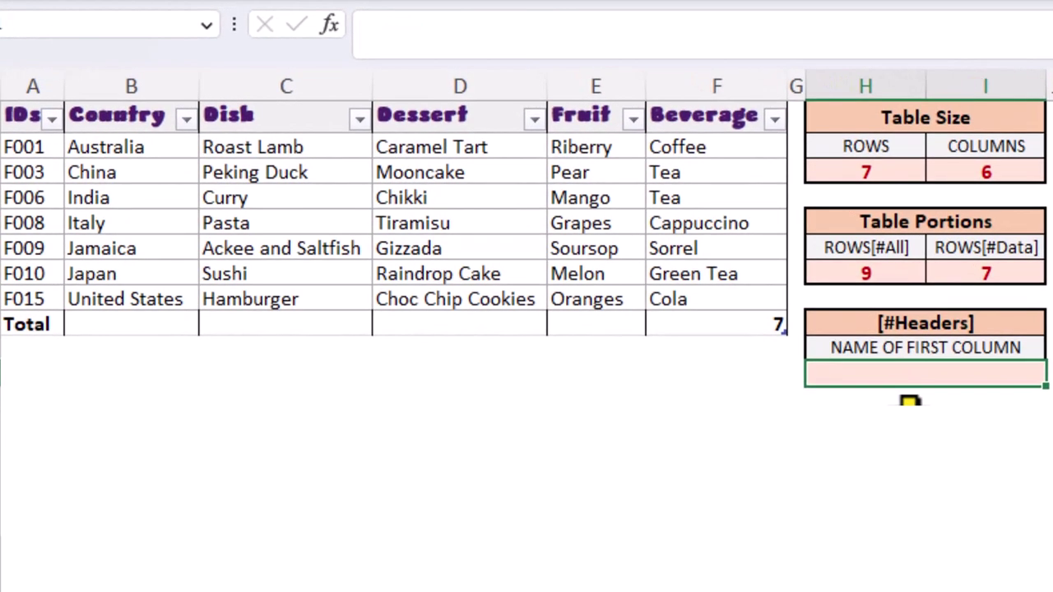
pyautogui.write('=tbl')
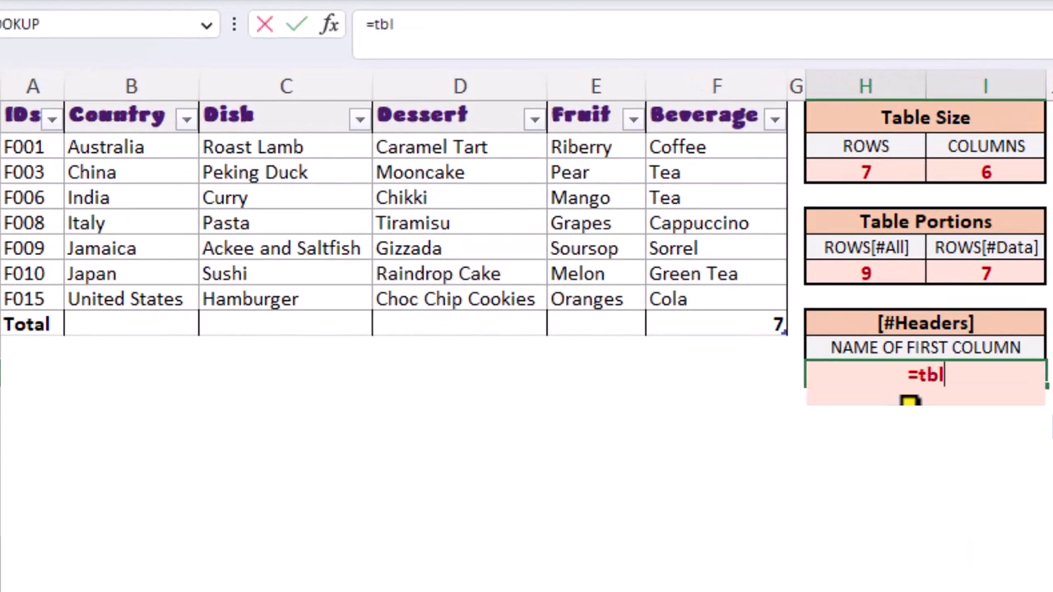
pyautogui.press('Tab')
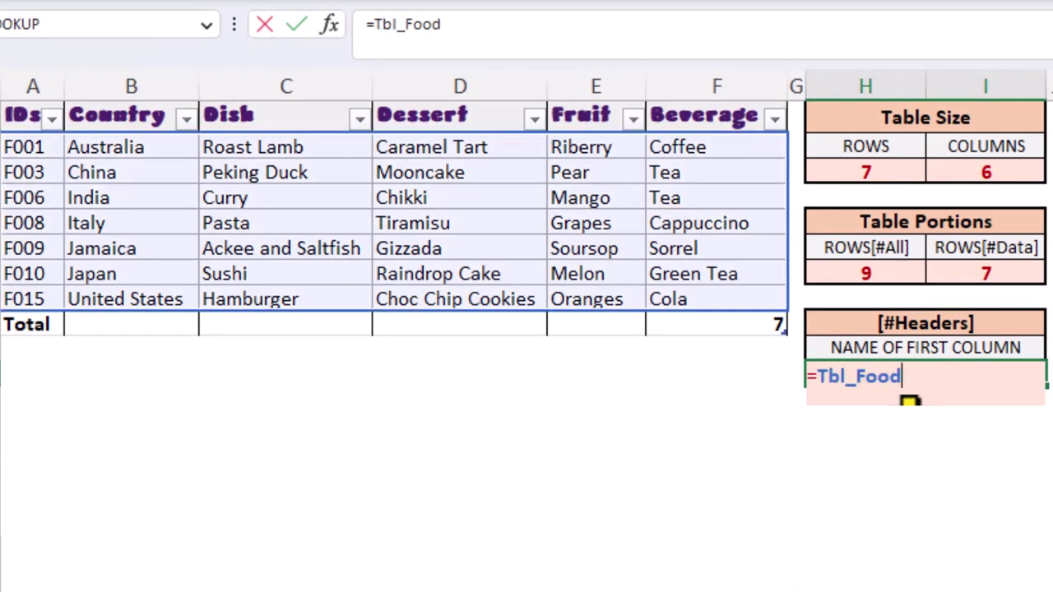
pyautogui.write('[')
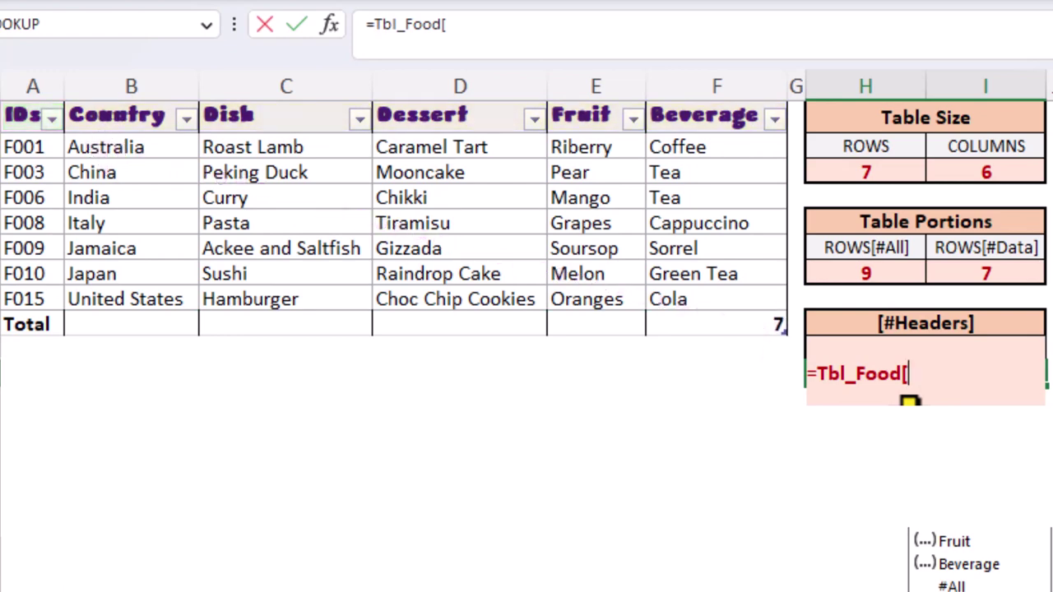
pyautogui.write('[')
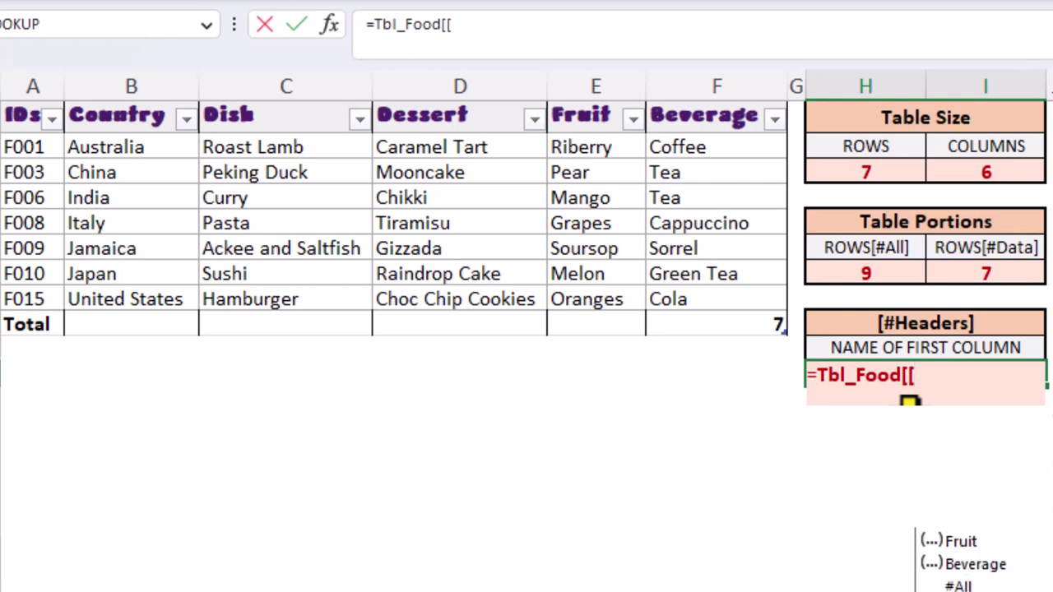
pyautogui.write('#Headers],')
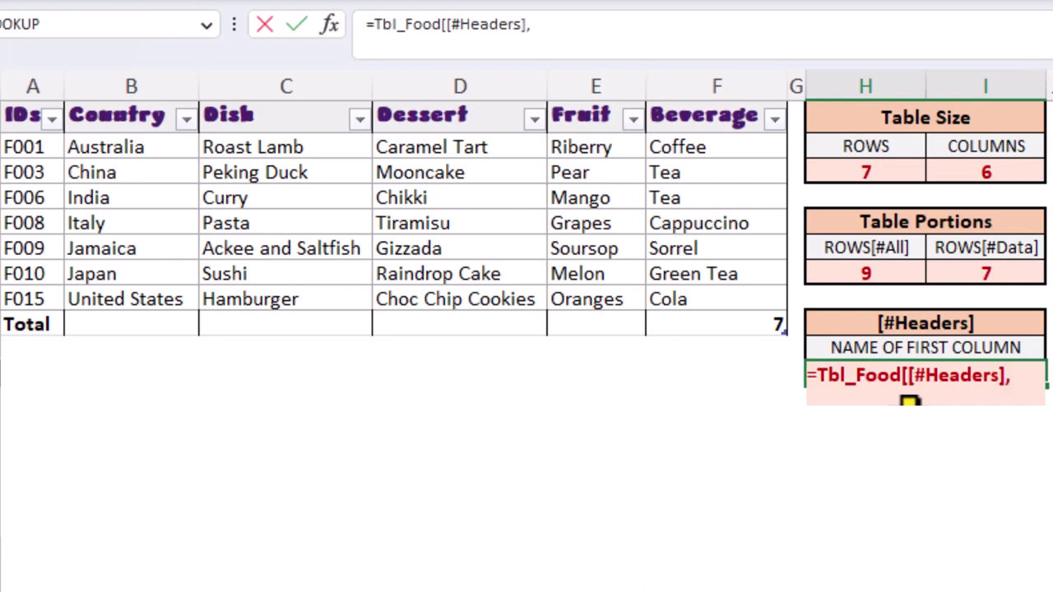
pyautogui.write('[')
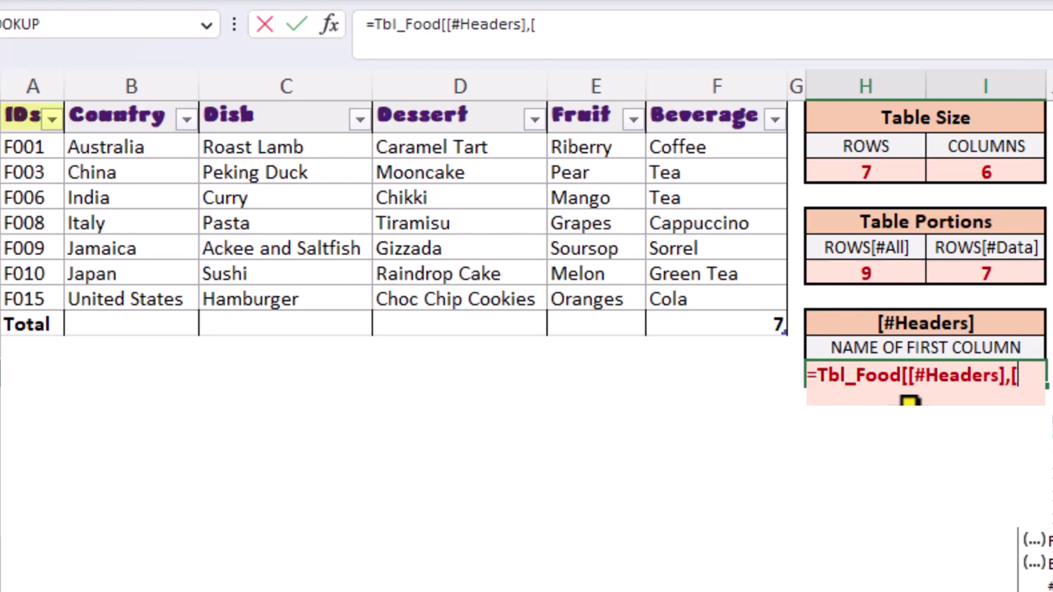
pyautogui.write('IDs')
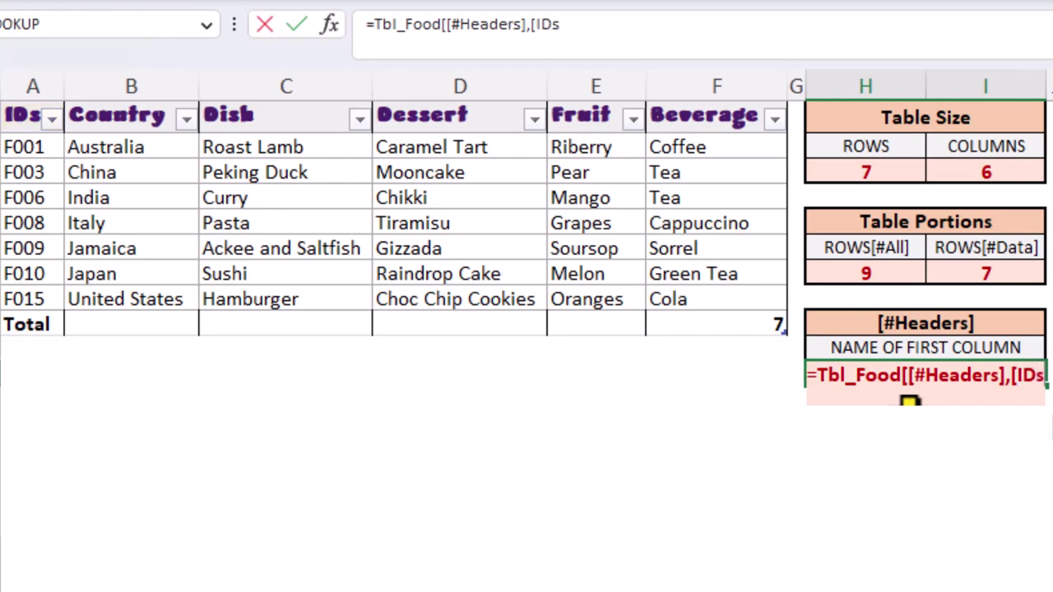
pyautogui.write(']')
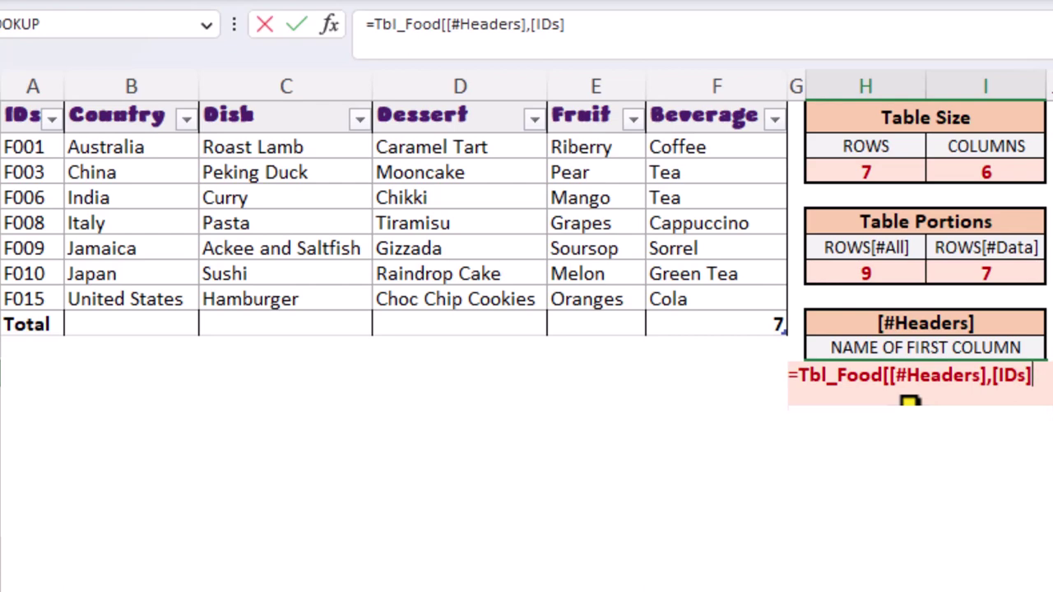
pyautogui.write(']')
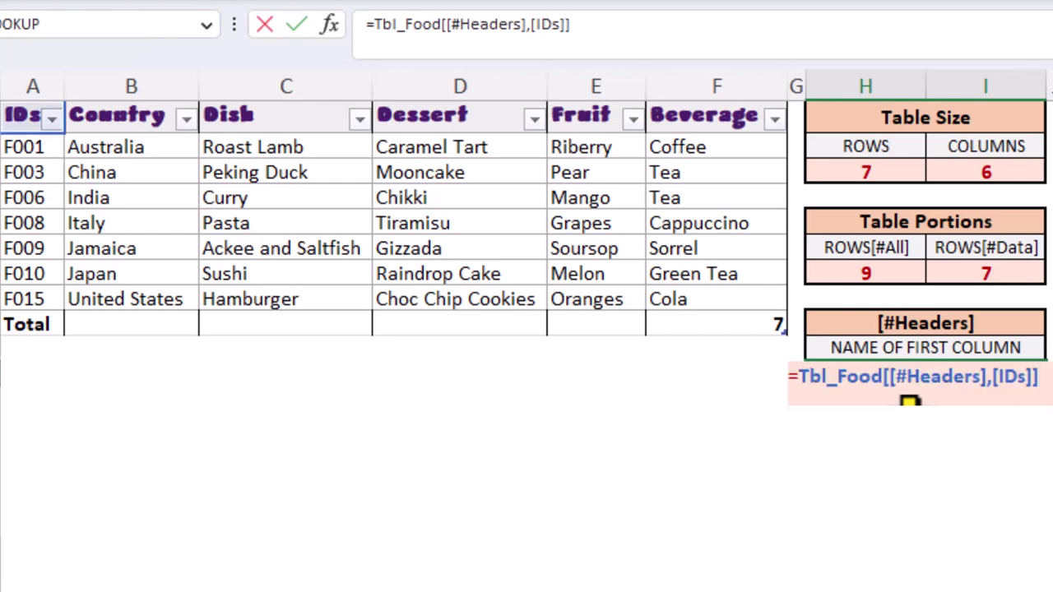
pyautogui.press('Return')
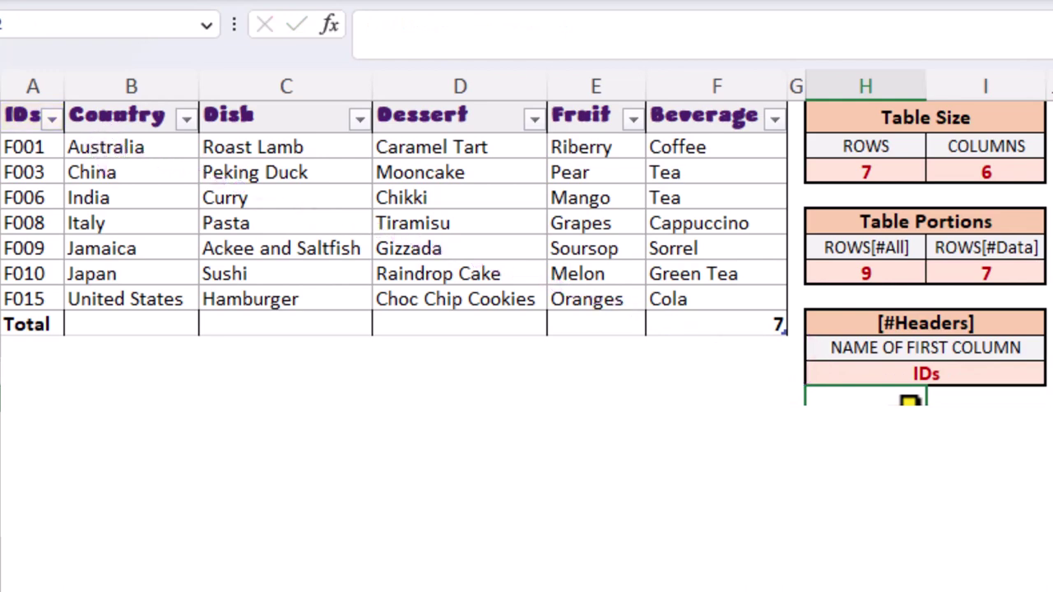
# Rename the table's first column header to ID.
pyautogui.click(27, 115)
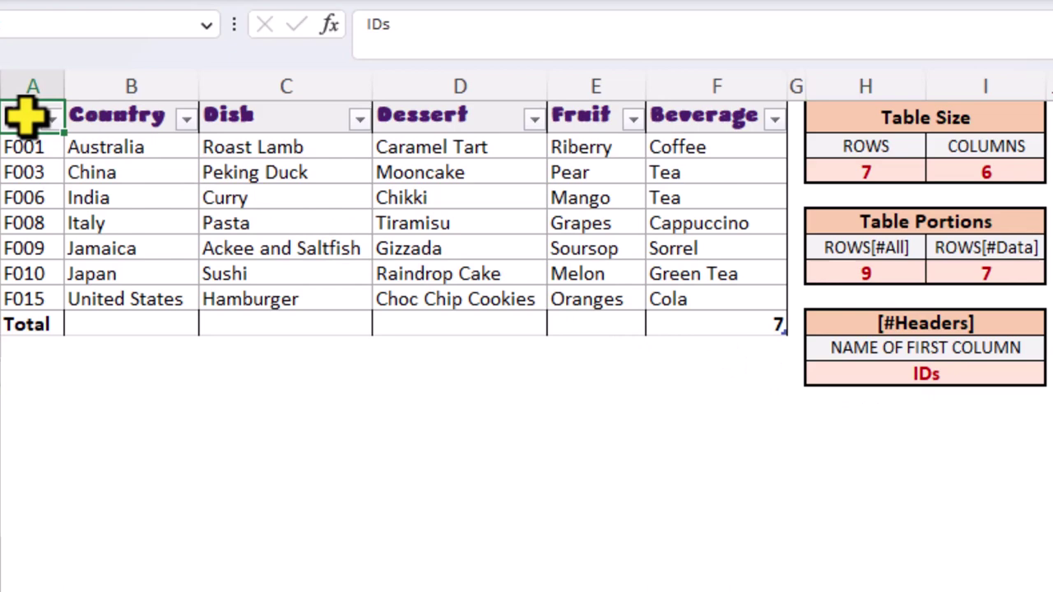
pyautogui.doubleClick(31, 115)
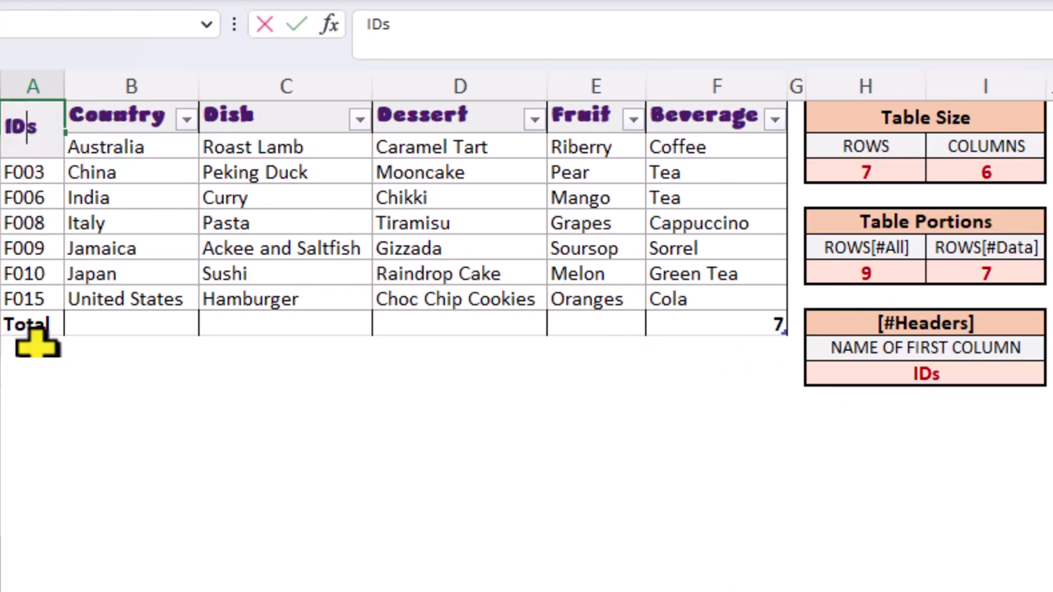
pyautogui.press('BackSpace')
pyautogui.press('Return')
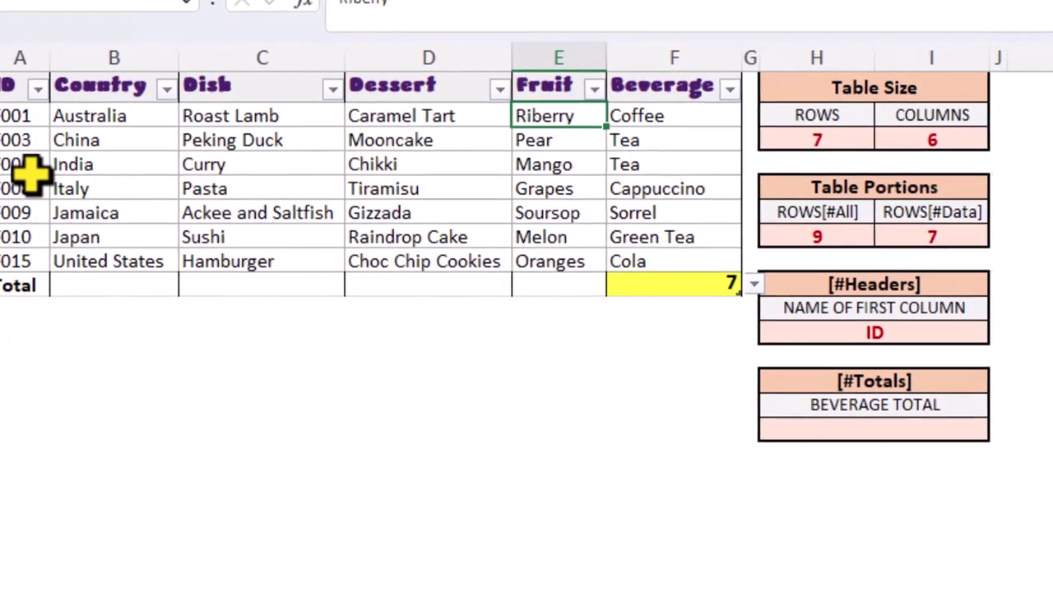
# Enter the formula =Tbl_Food[[#Totals],[Beverage]] in the cell under BEVERAGE TOTAL in the [#Totals] block.
pyautogui.click(785, 430)
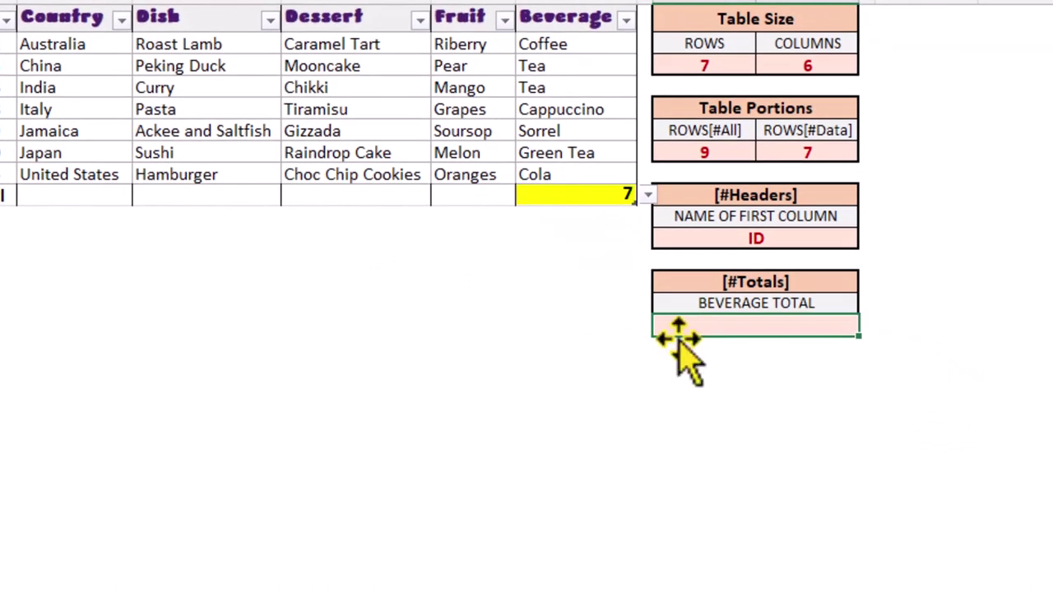
pyautogui.write('=')
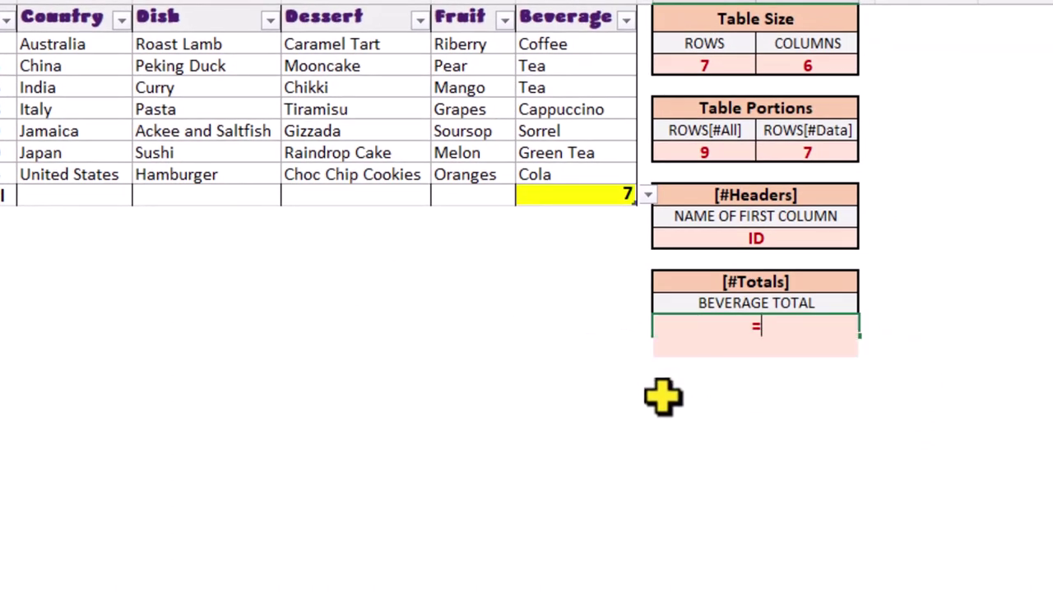
pyautogui.write('tbl')
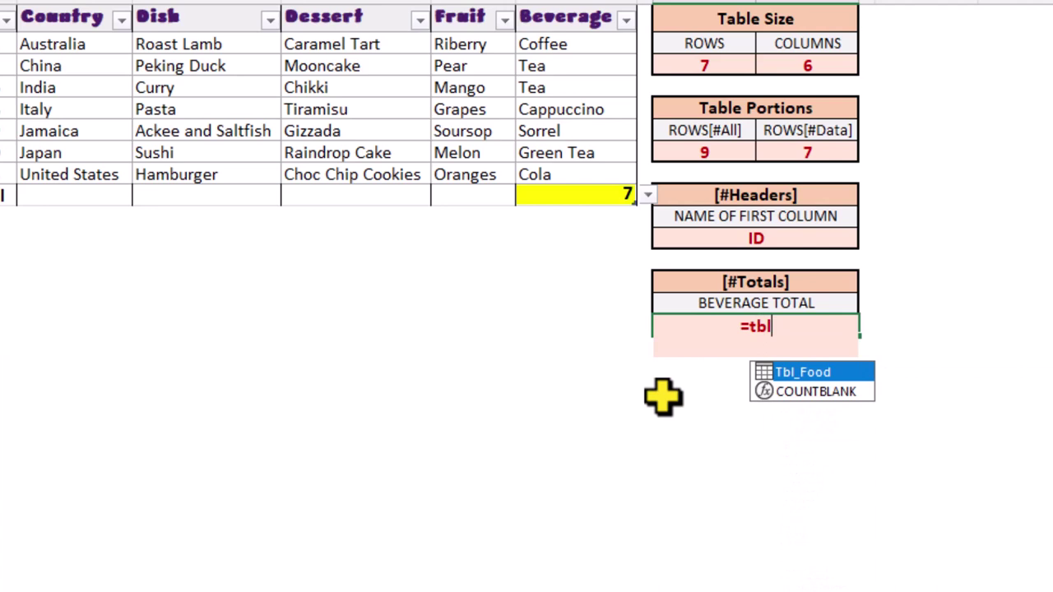
pyautogui.press('Tab')
pyautogui.write('[')
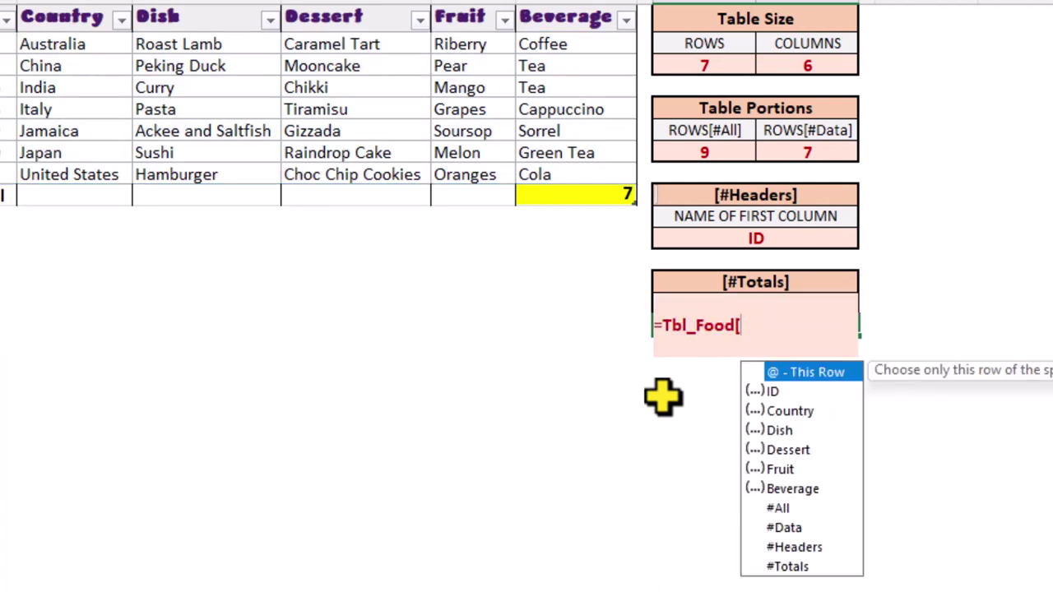
pyautogui.write('[')
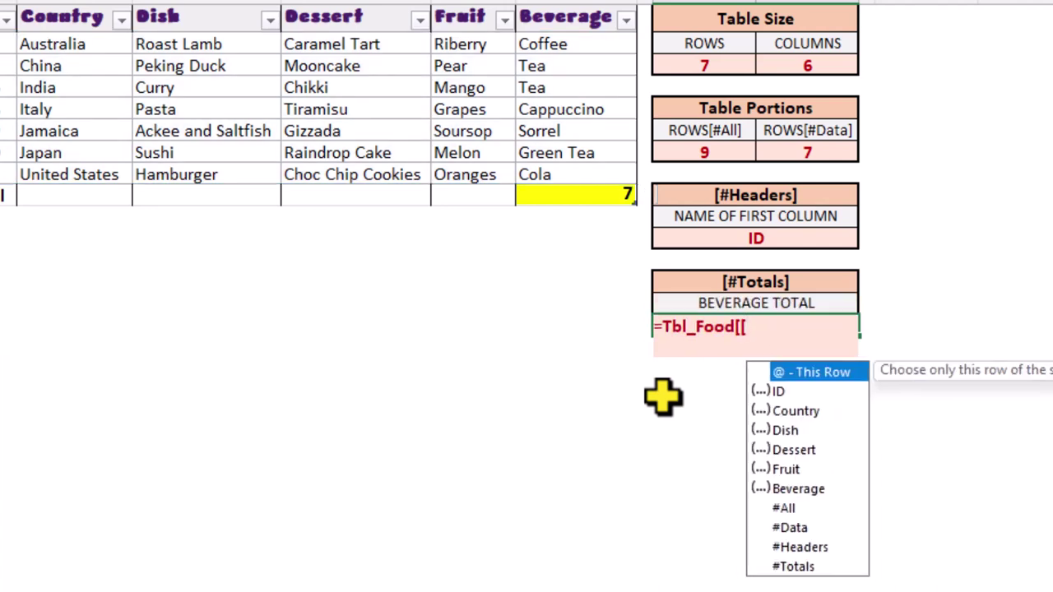
pyautogui.press('Down')
pyautogui.press('Down')
pyautogui.press('Down')
pyautogui.press('Down')
pyautogui.press('Down')
pyautogui.press('Down')
pyautogui.press('Down')
pyautogui.press('Down')
pyautogui.press('Down')
pyautogui.press('Down')
pyautogui.press('Down')
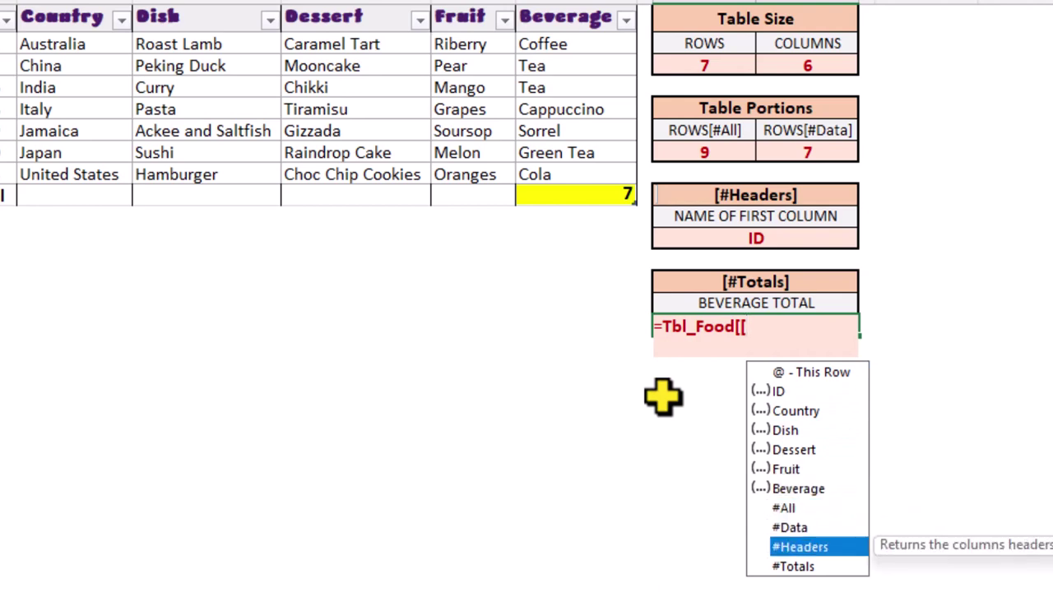
pyautogui.press('Tab')
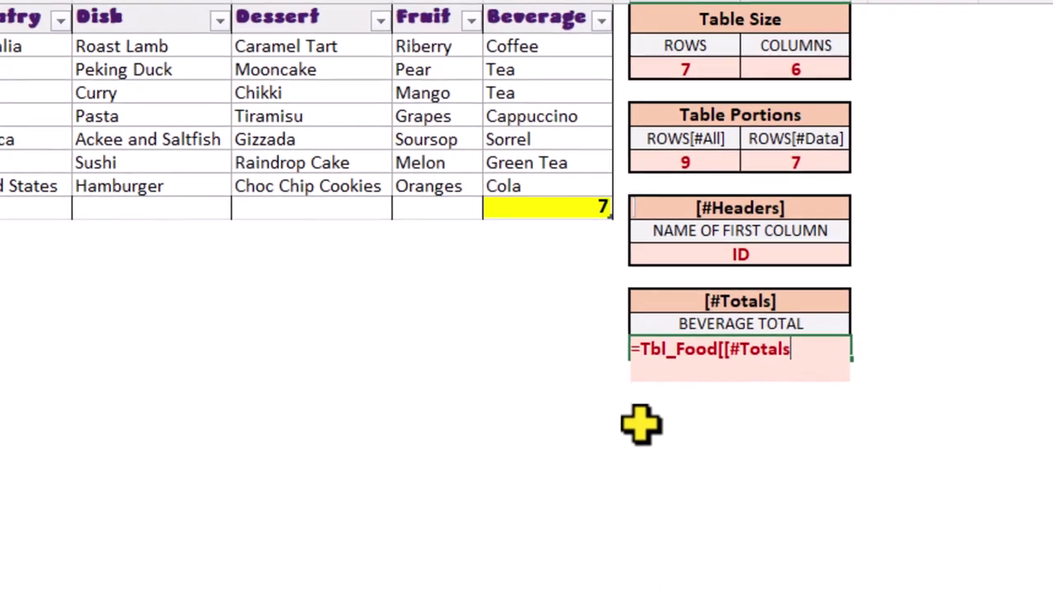
pyautogui.write(']')
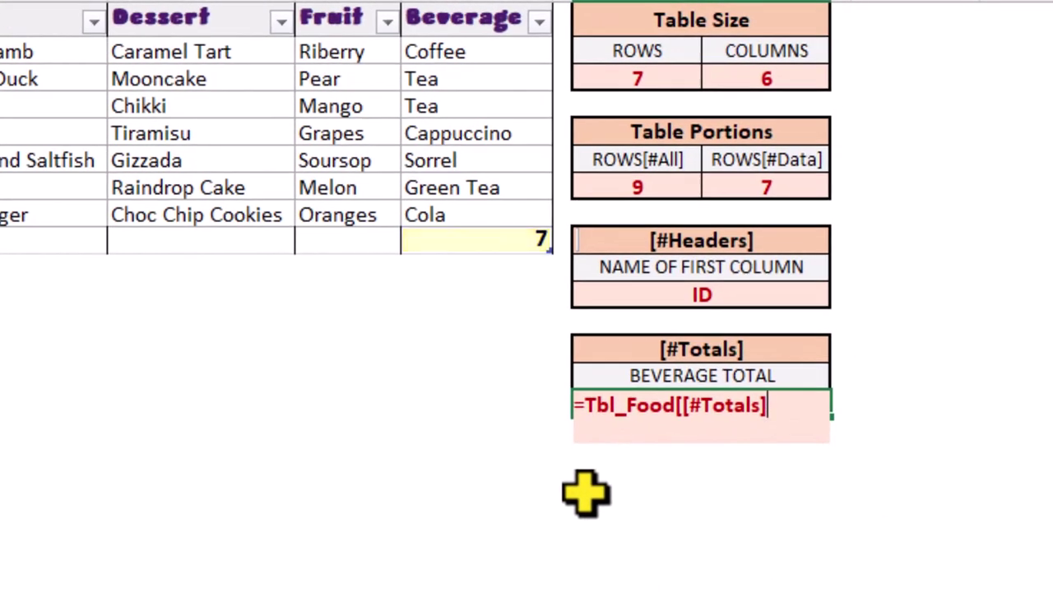
pyautogui.write(',')
pyautogui.write('[')
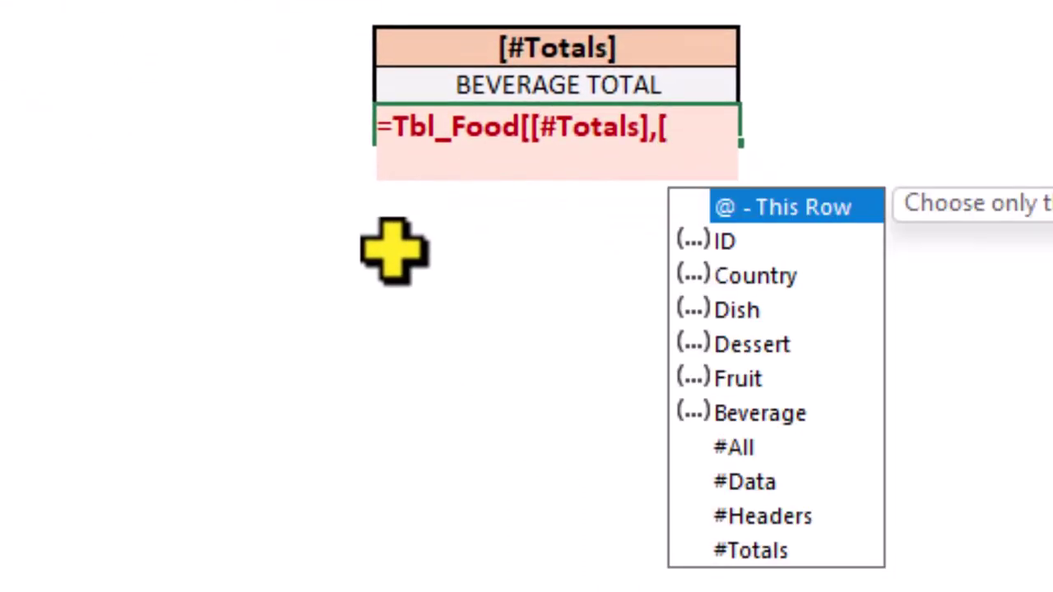
pyautogui.press('Down')
pyautogui.press('Down')
pyautogui.press('Down')
pyautogui.press('Down')
pyautogui.press('Down')
pyautogui.press('Down')
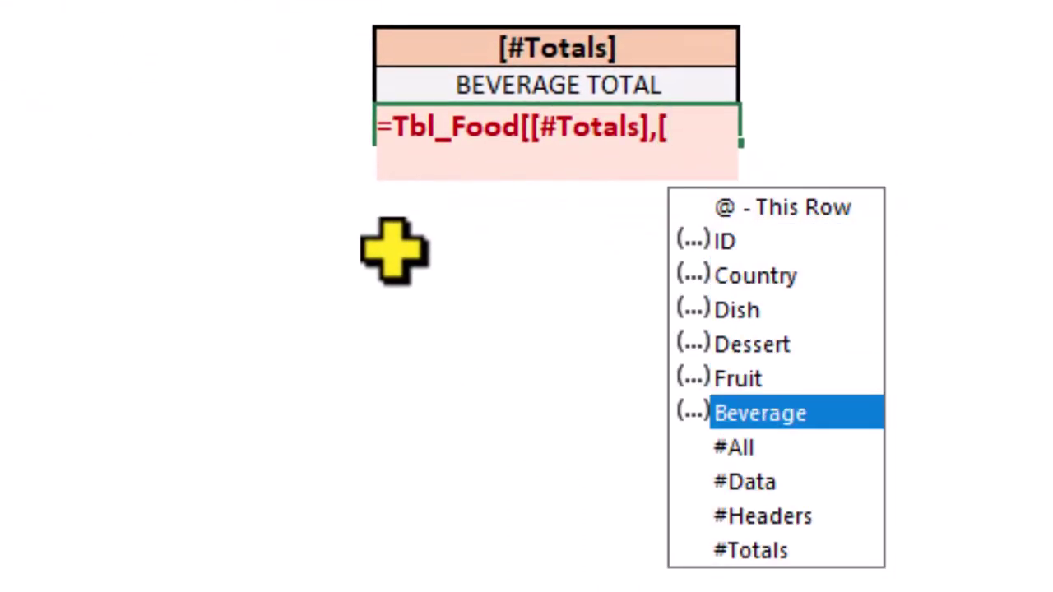
pyautogui.press('Tab')
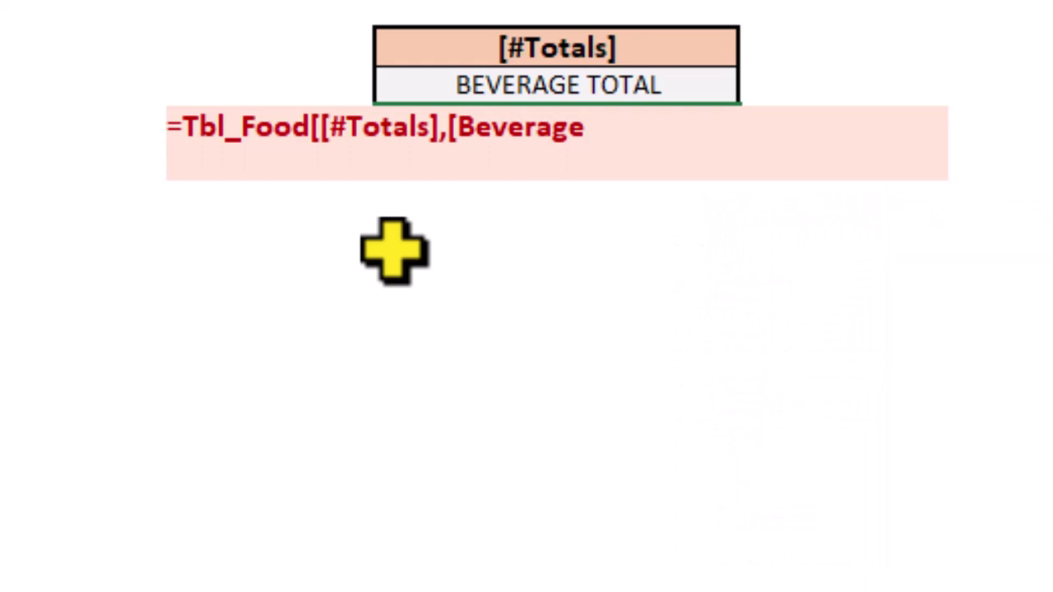
pyautogui.write(']]')
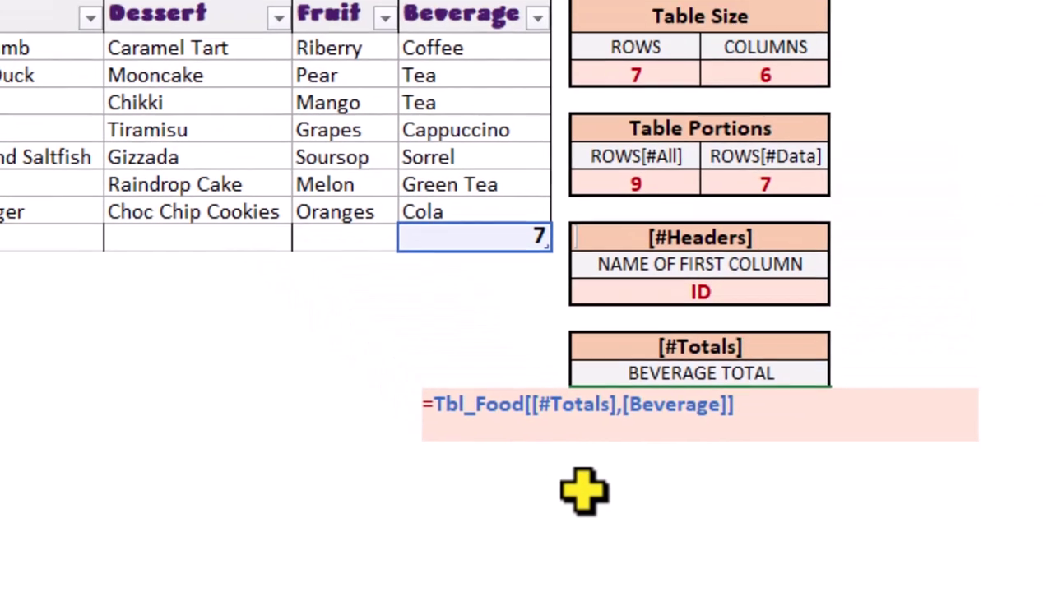
pyautogui.press('Return')
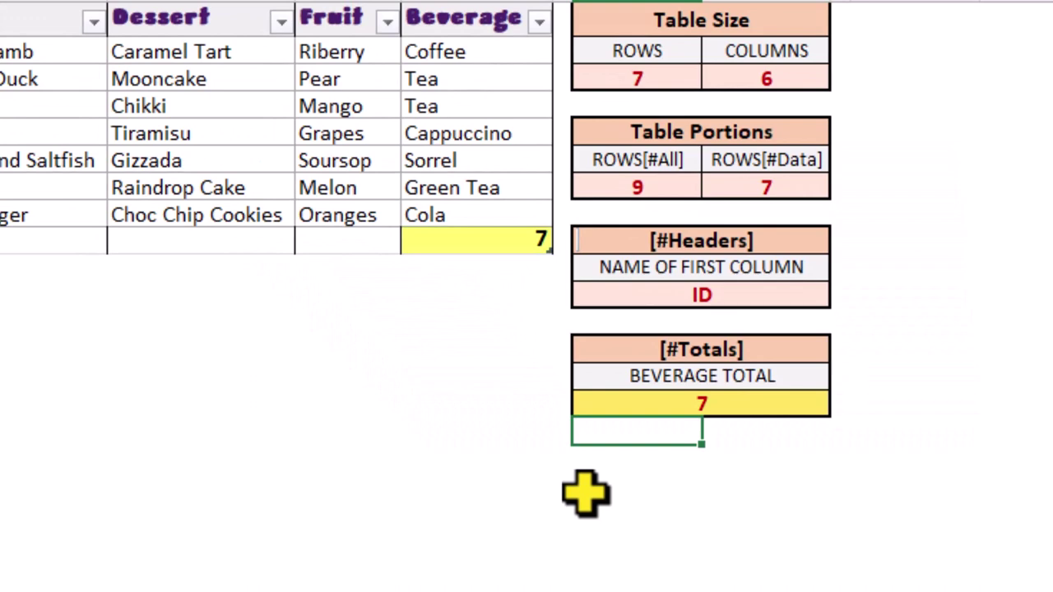
# Choose COUNTIF from the additional functions for the Beverage column's cell in the food table's total row.
pyautogui.click(668, 403)
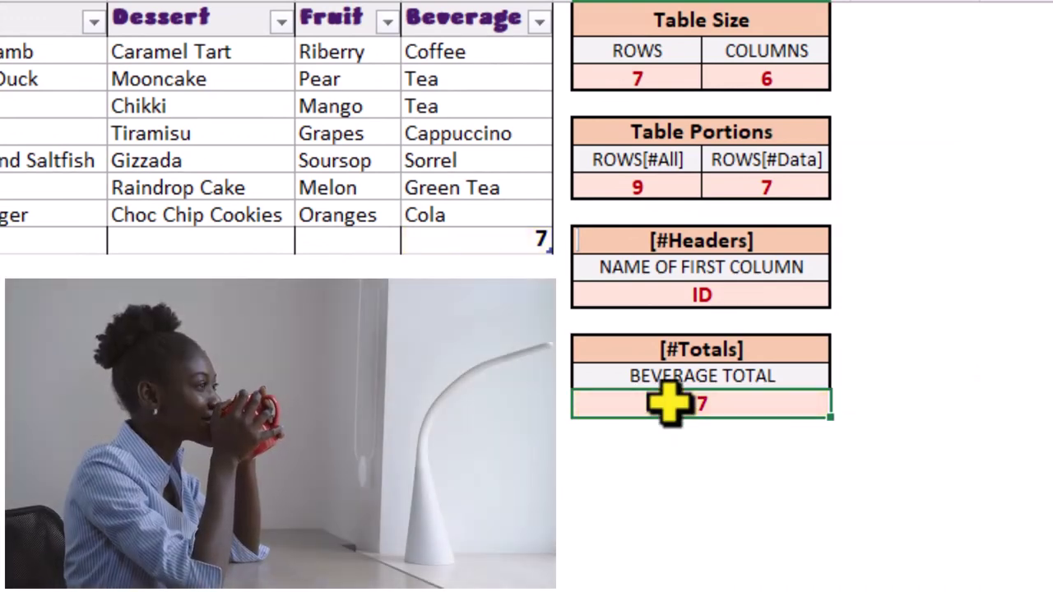
pyautogui.click(522, 241)
pyautogui.click(566, 240)
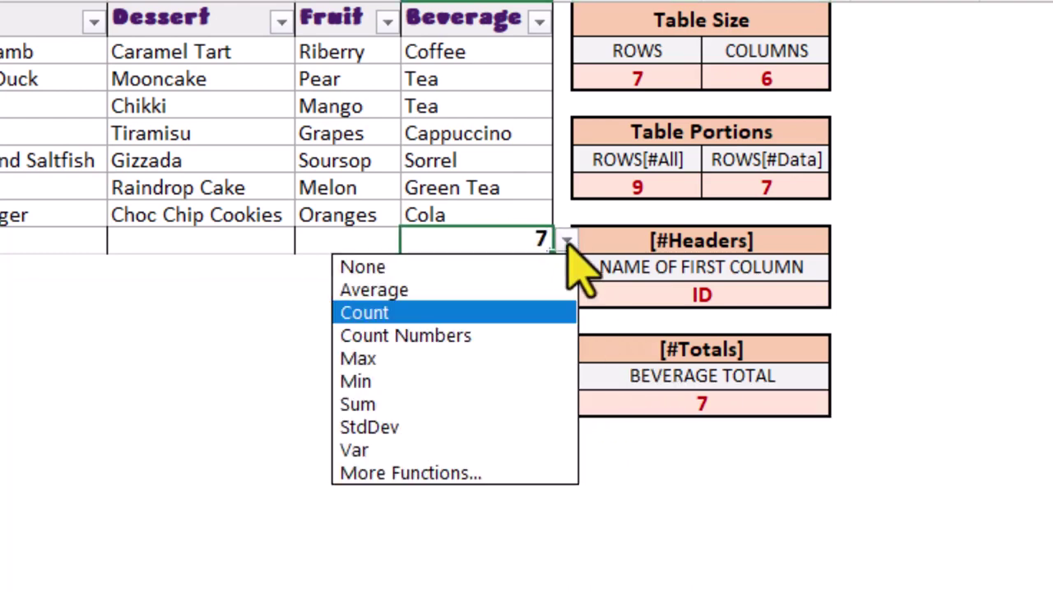
pyautogui.click(533, 473)
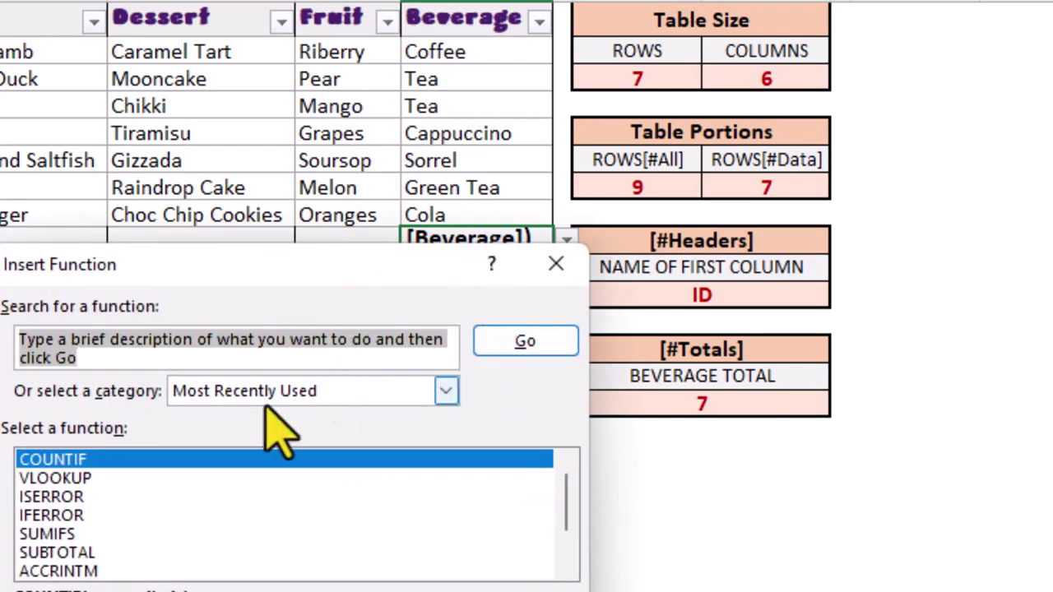
pyautogui.click(177, 461)
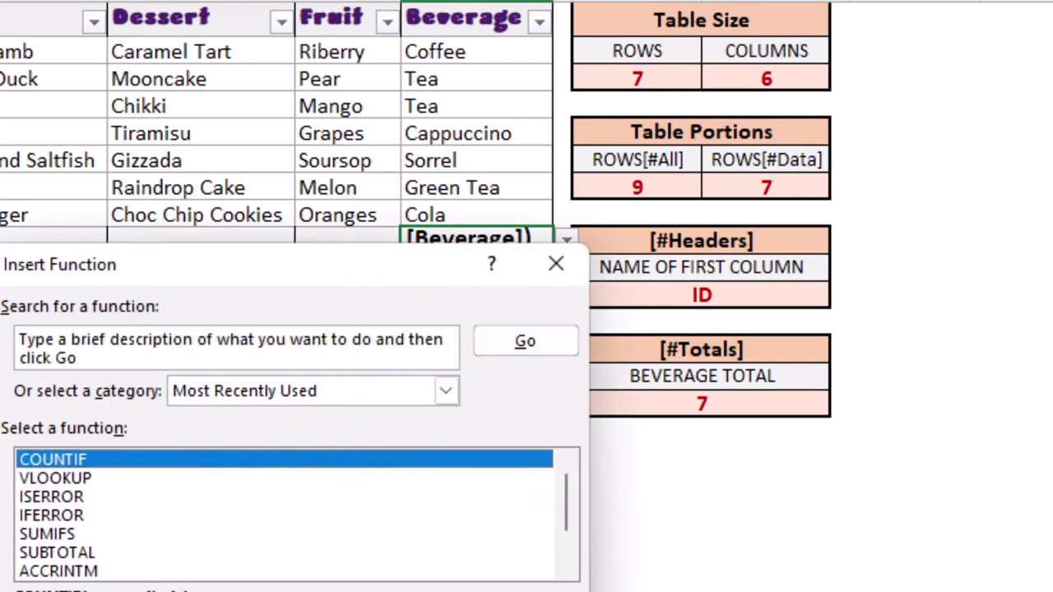
pyautogui.press('Return')
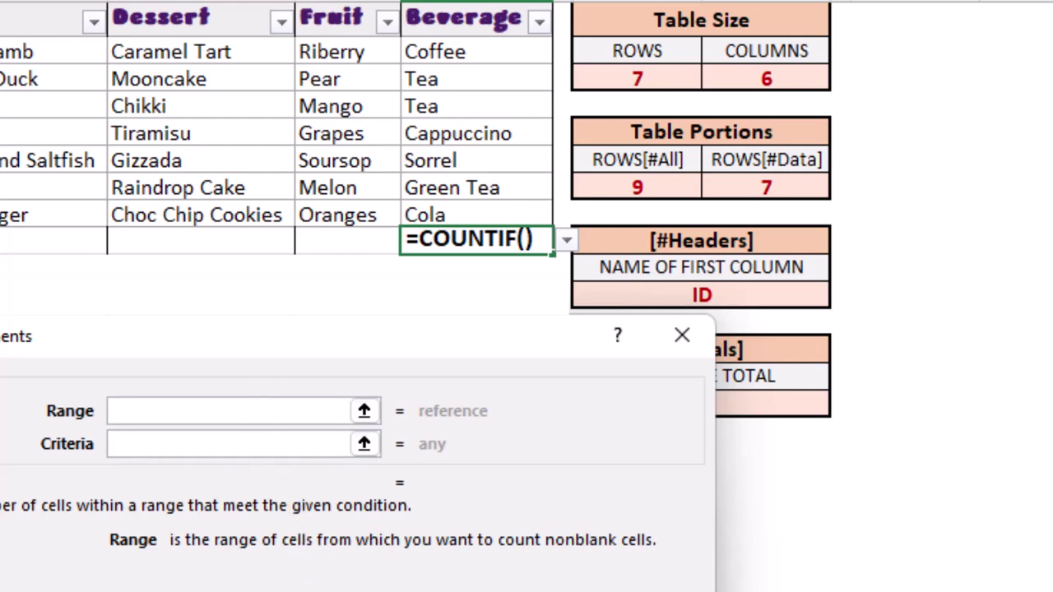
# Set the COUNTIF range to tbl_food[beverage] and the criteria to "*tea", and apply the function.
pyautogui.write('tbl_f')
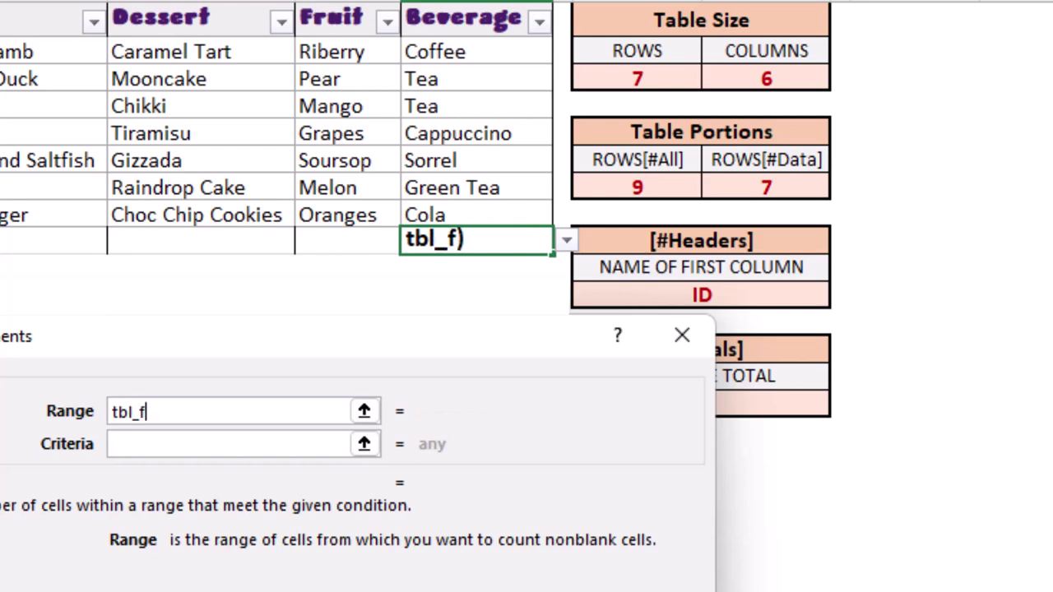
pyautogui.write('ood[')
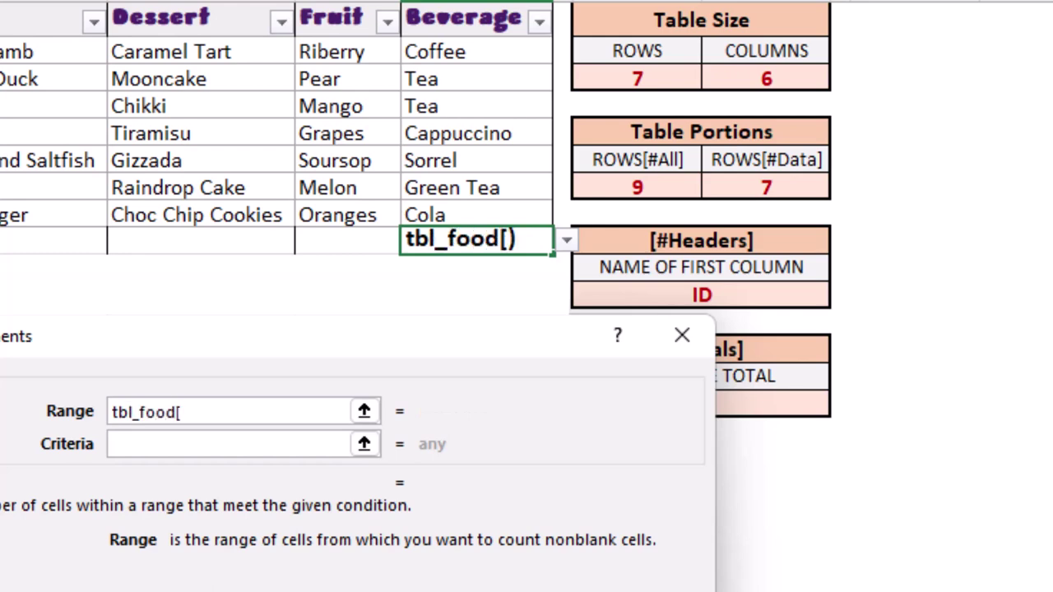
pyautogui.write('beverage')
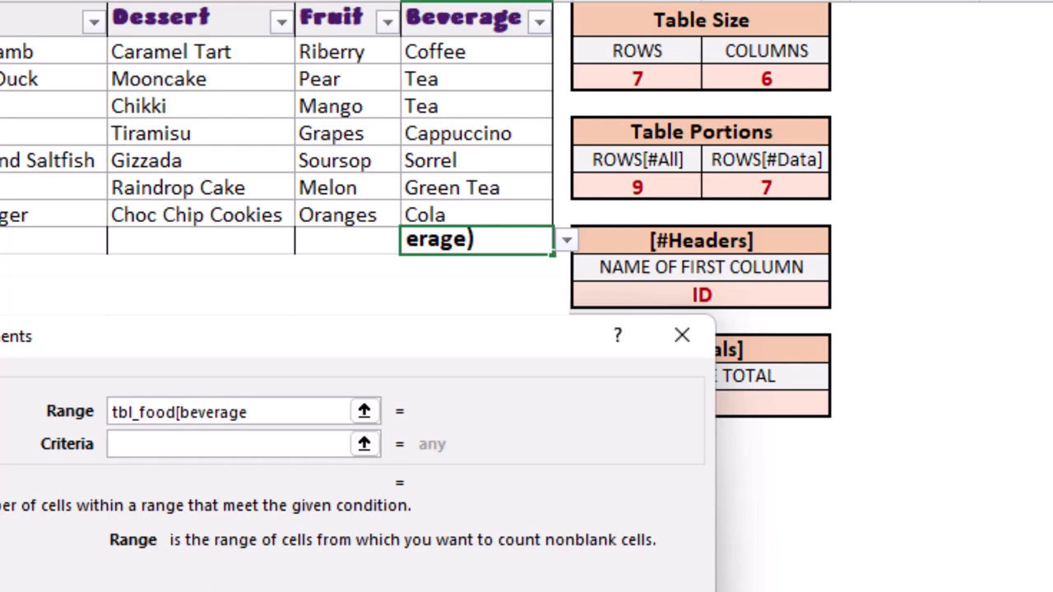
pyautogui.write(']')
pyautogui.click(148, 443)
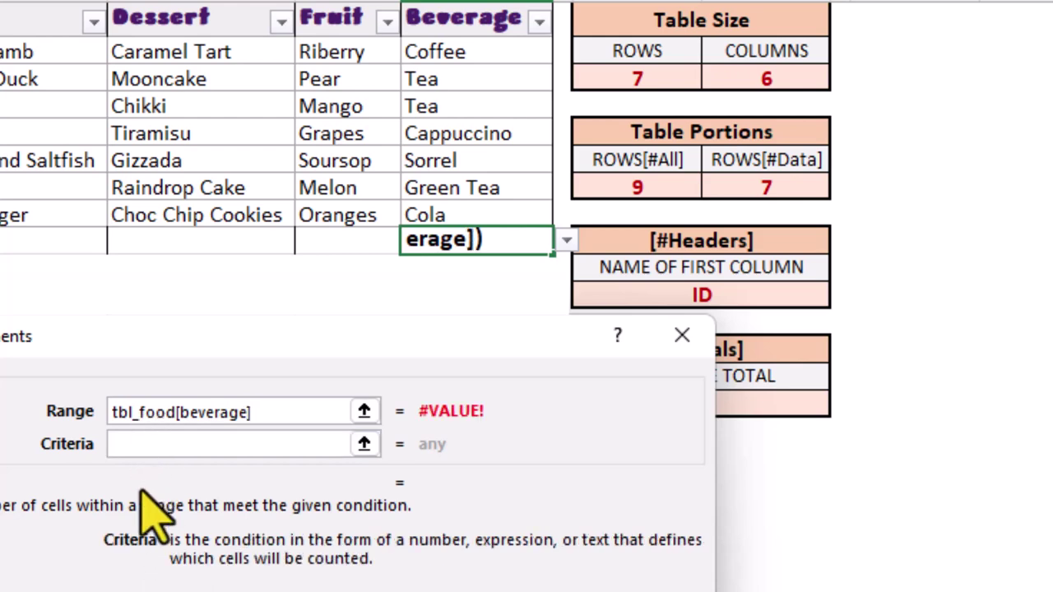
pyautogui.write('"')
pyautogui.write('*tea')
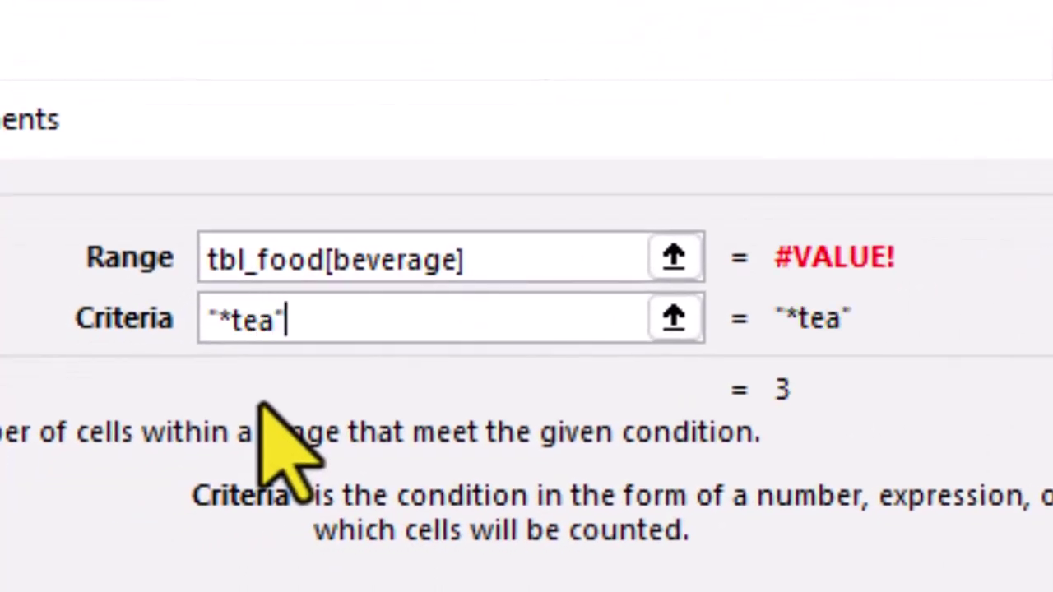
pyautogui.write('"')
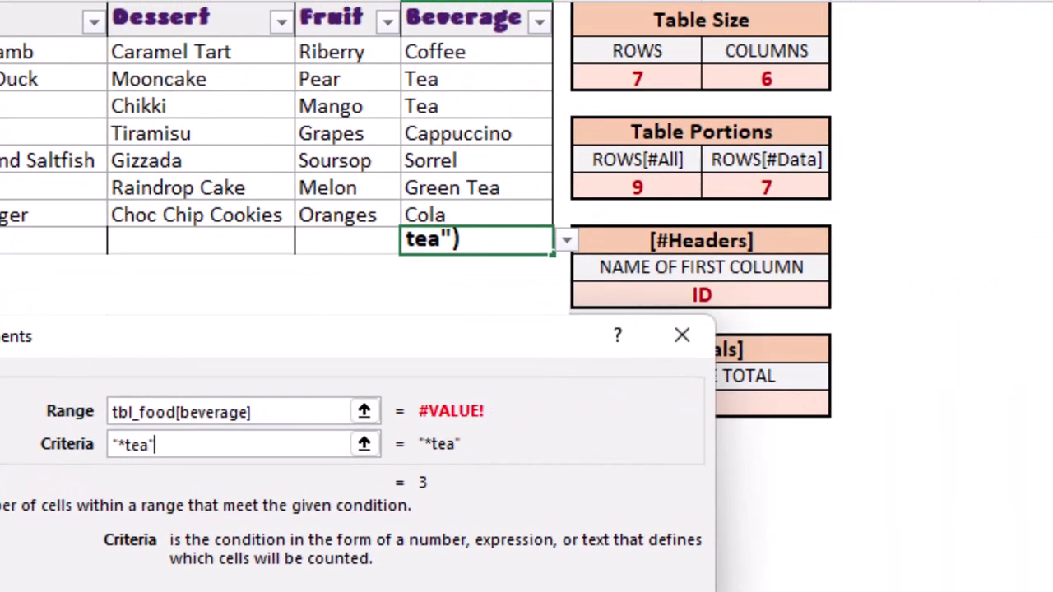
pyautogui.press('Return')
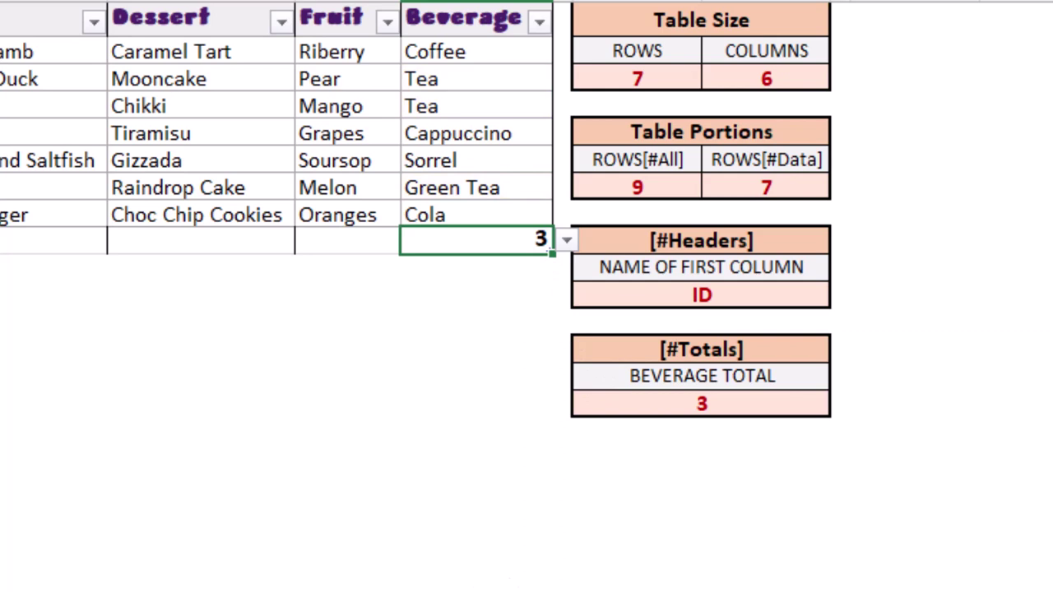
# Set the Beverage column's total-row function back to Count.
pyautogui.click(566, 239)
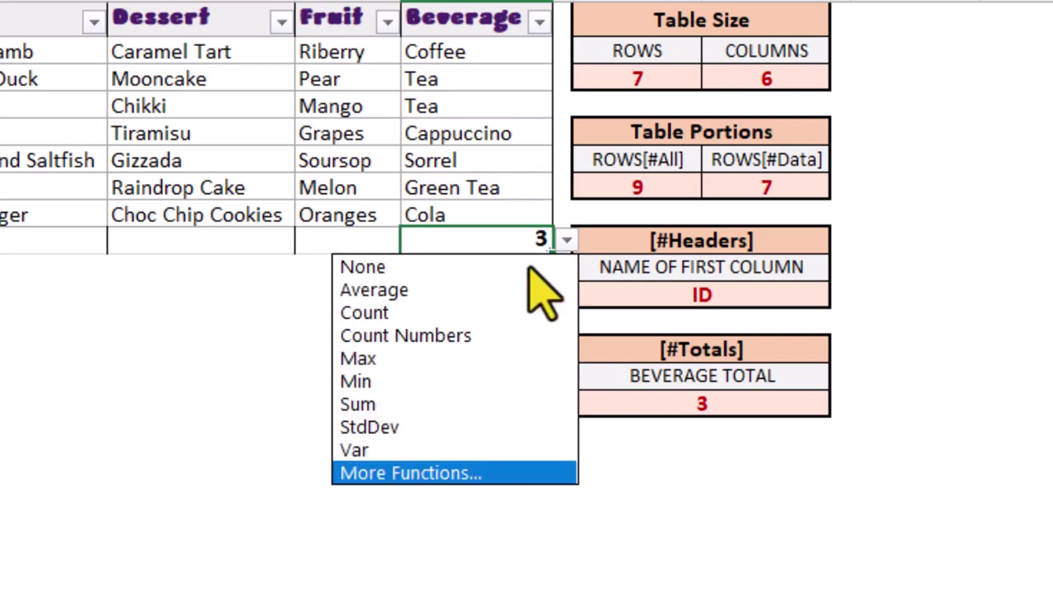
pyautogui.click(460, 313)
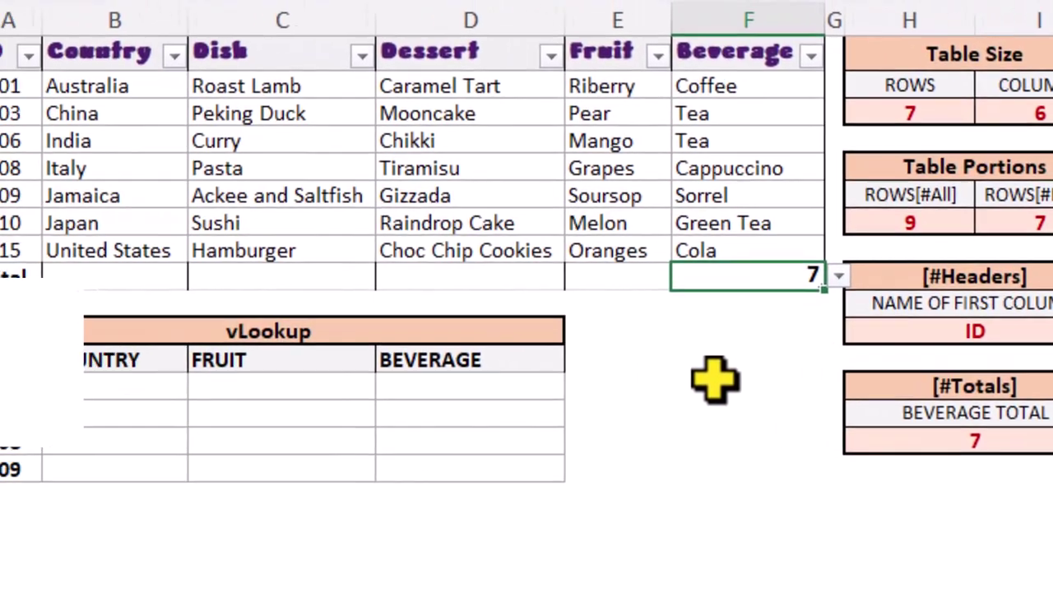
# Insert a VLOOKUP function in B13 under COUNTRY with lookup value A13 and table array tbl_food.
pyautogui.click(117, 383)
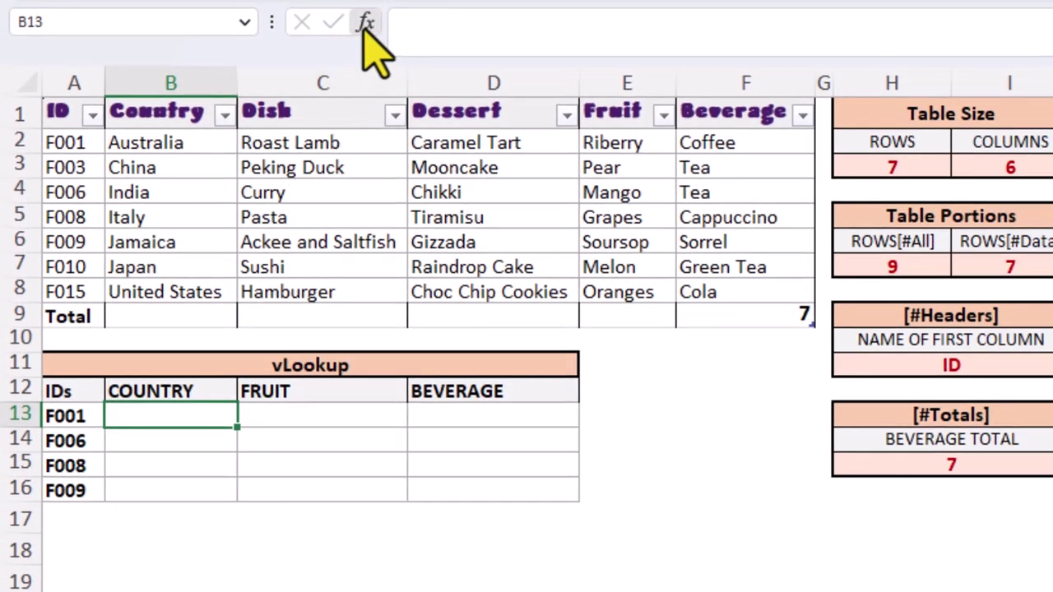
pyautogui.click(366, 25)
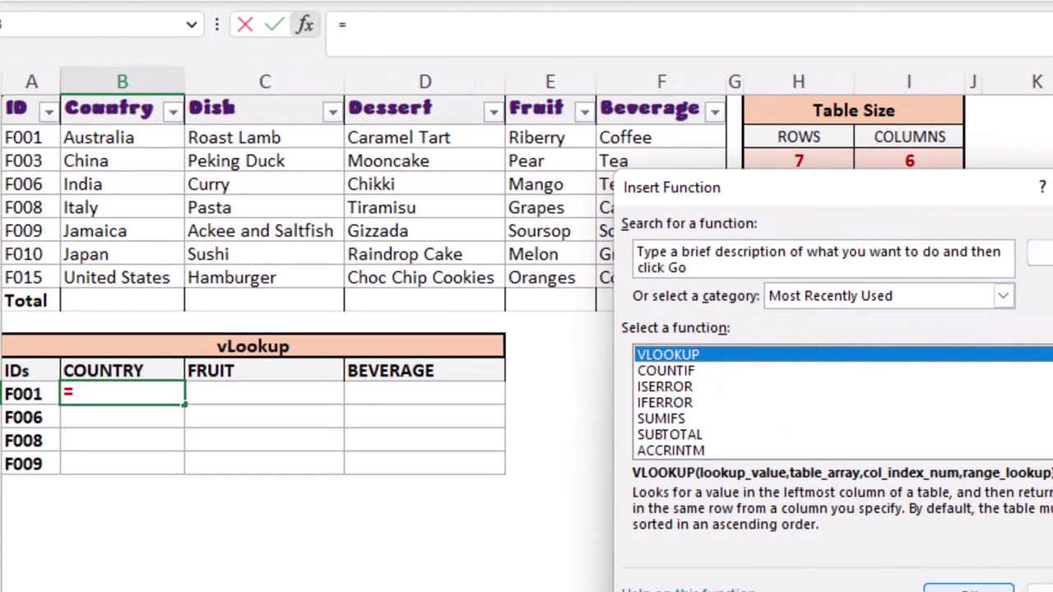
pyautogui.click(958, 588)
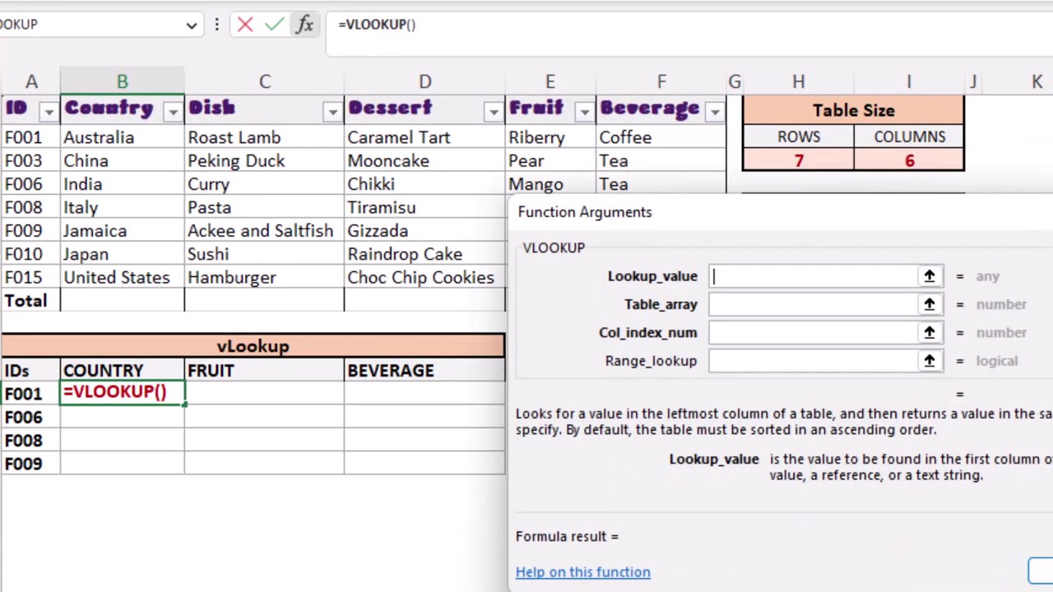
pyautogui.click(20, 394)
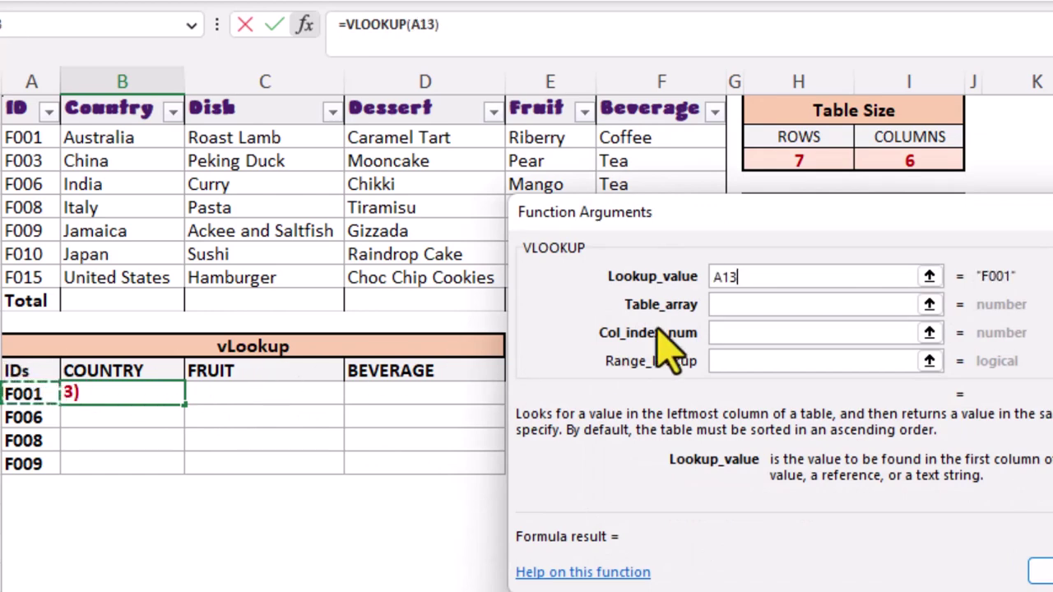
pyautogui.click(750, 304)
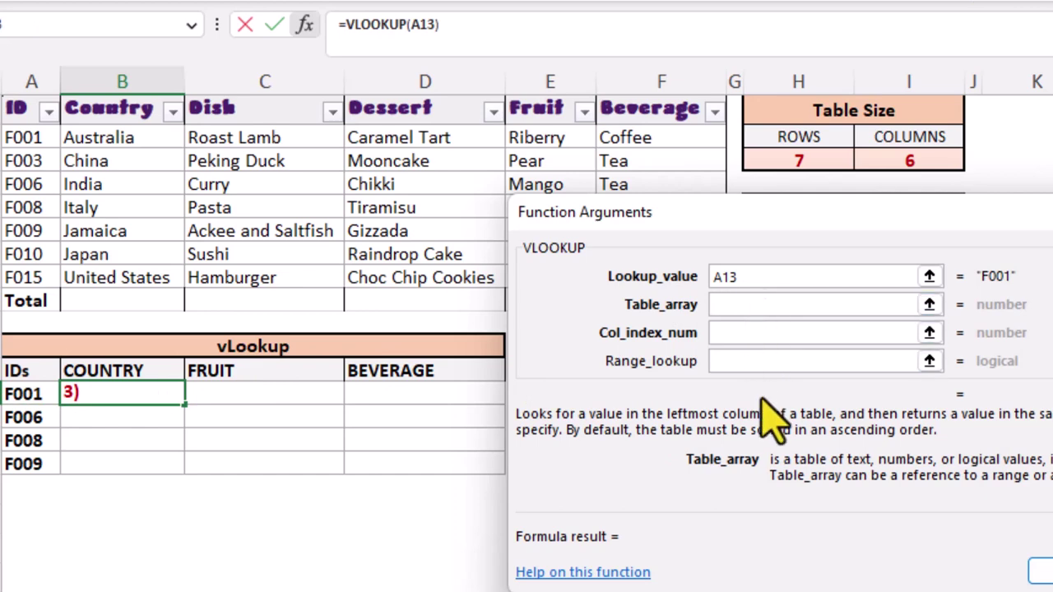
pyautogui.write('tbl_')
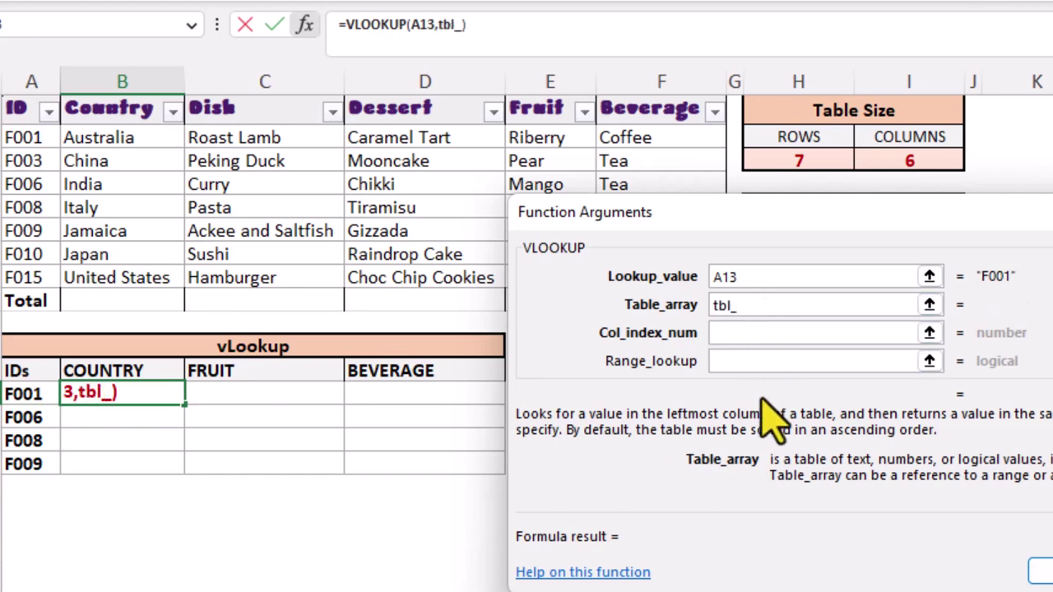
pyautogui.write('food')
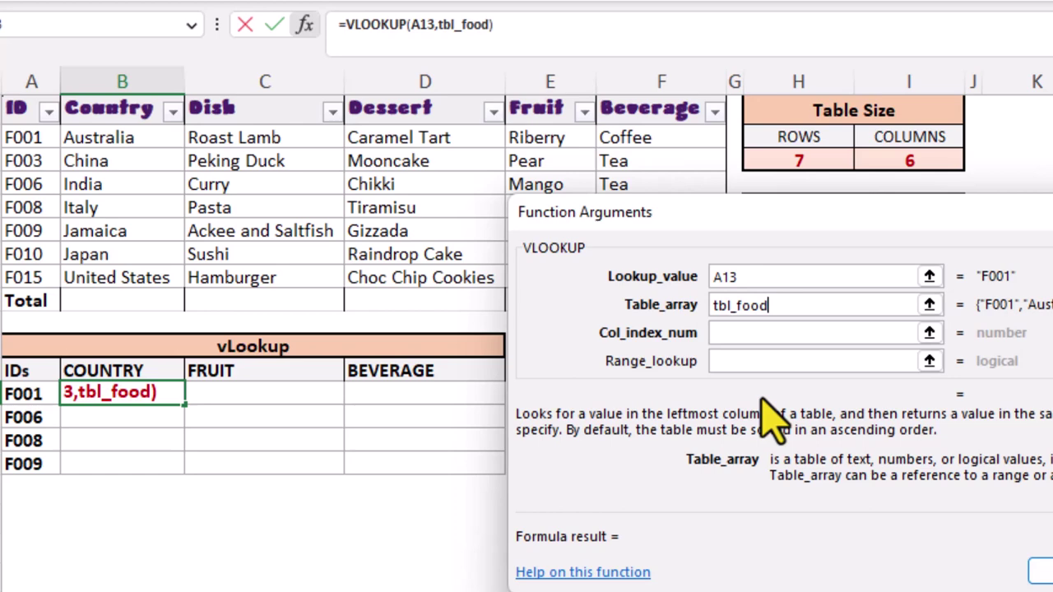
# Complete the COUNTRY lookup with column index 2 and range lookup false, and fill the formula down to B16.
pyautogui.click(754, 332)
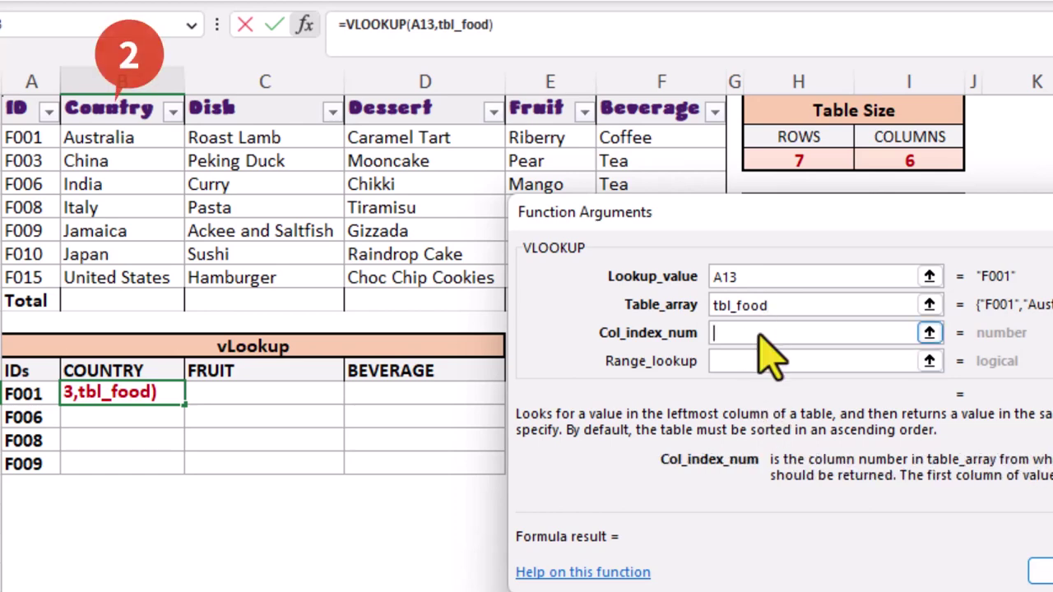
pyautogui.write('2')
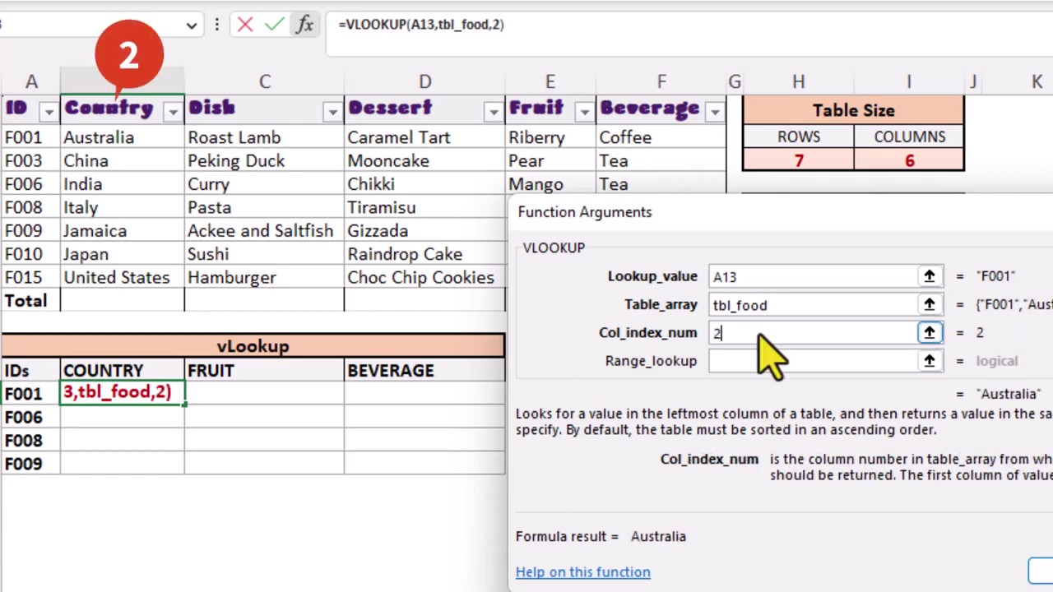
pyautogui.click(759, 360)
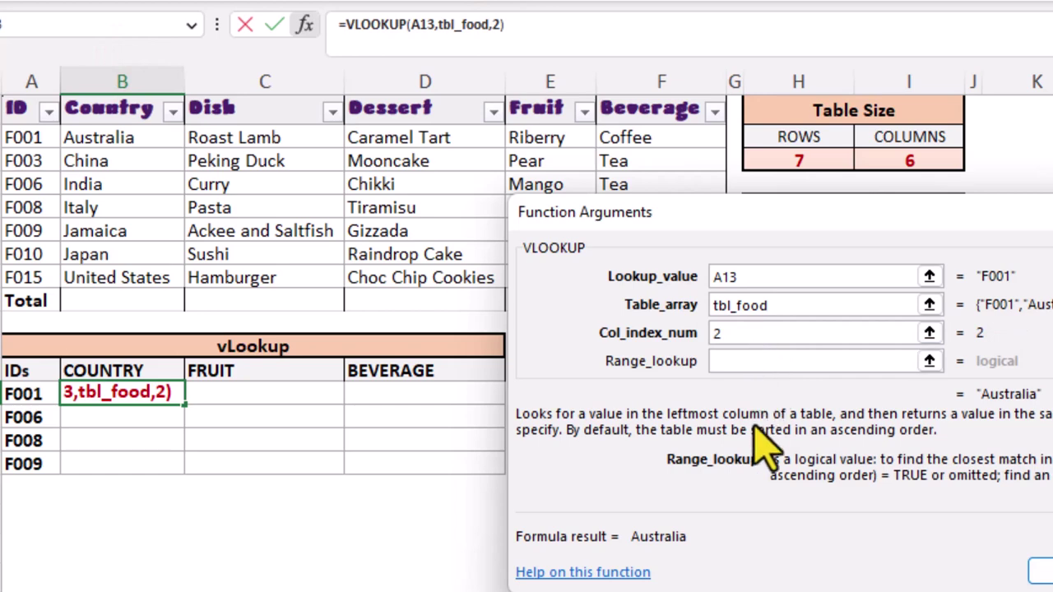
pyautogui.write('false')
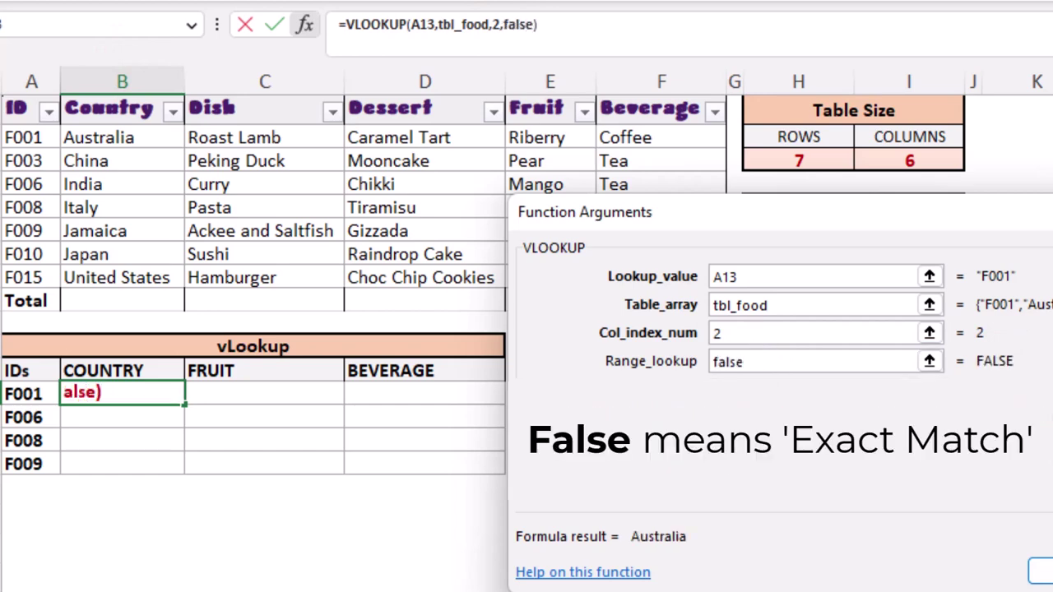
pyautogui.click(1040, 576)
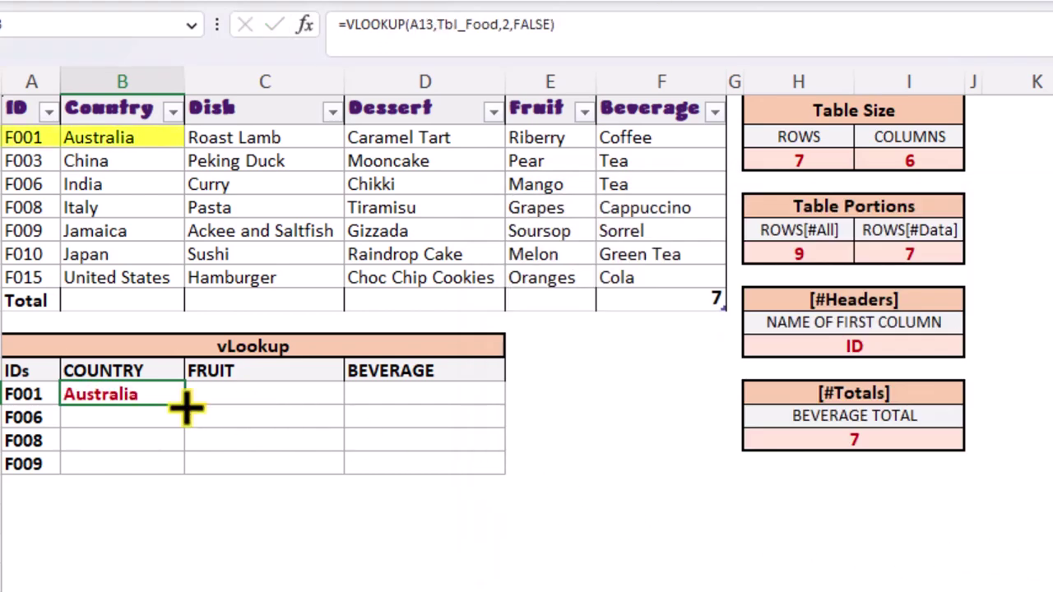
pyautogui.moveTo(186, 406); pyautogui.dragTo(182, 467)
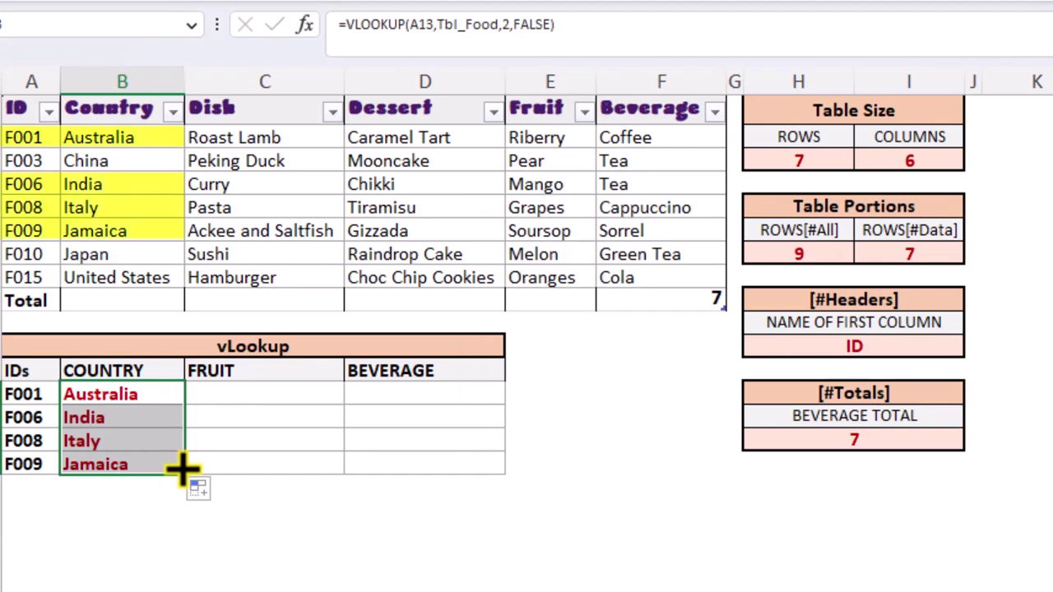
# Start a VLOOKUP formula in C13 under FRUIT with lookup value A13 and table array Tbl_Food.
pyautogui.click(230, 397)
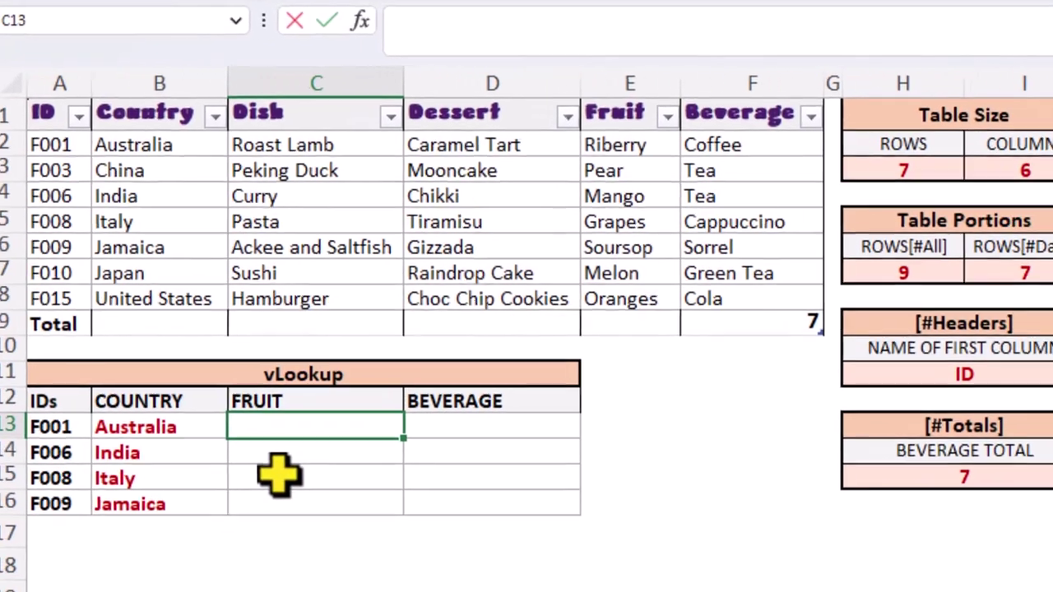
pyautogui.write('=vl')
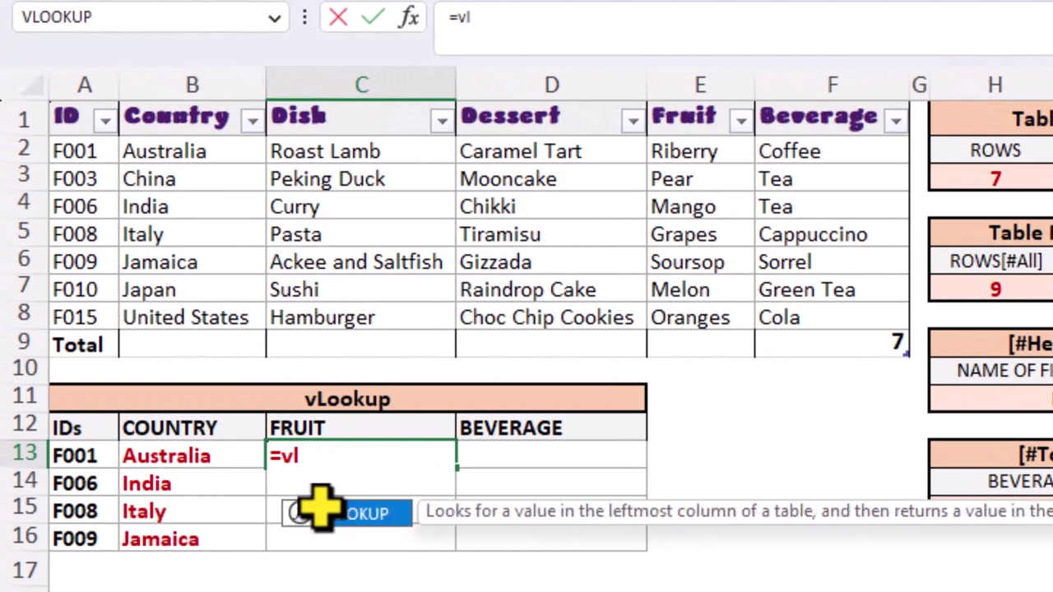
pyautogui.press('Tab')
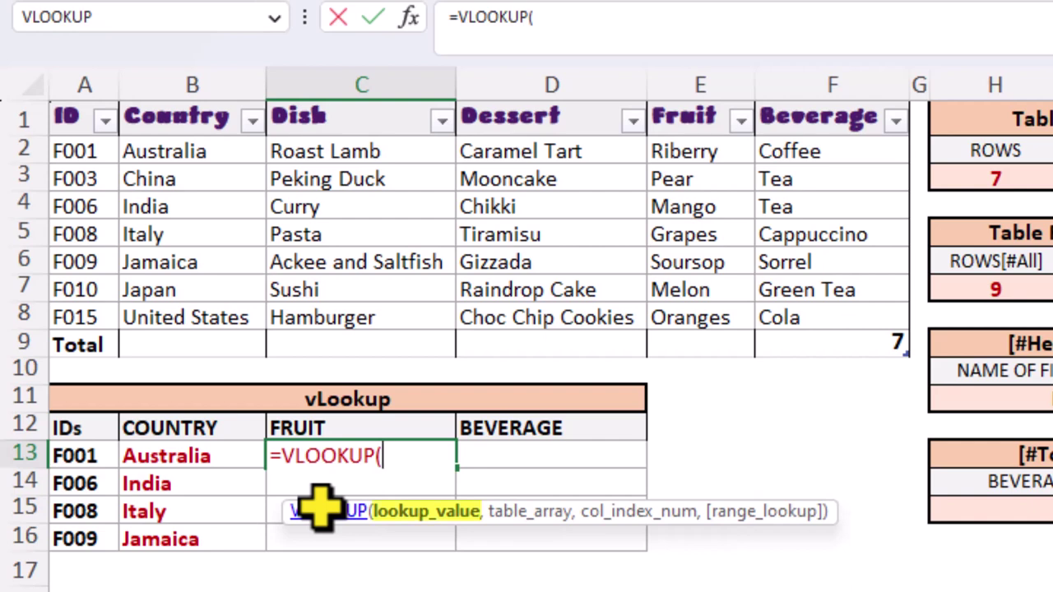
pyautogui.click(82, 463)
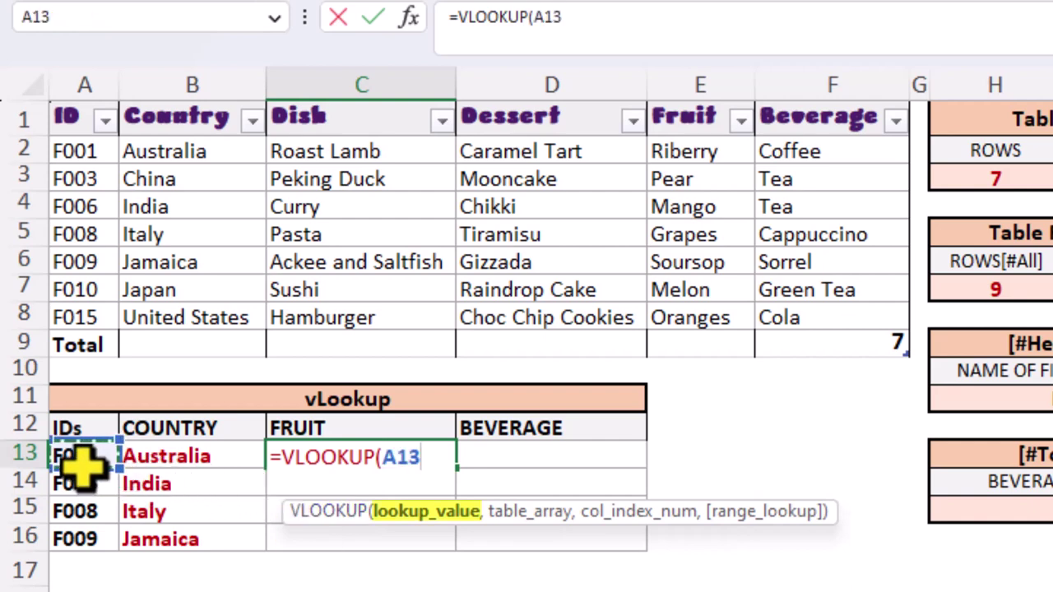
pyautogui.write(',')
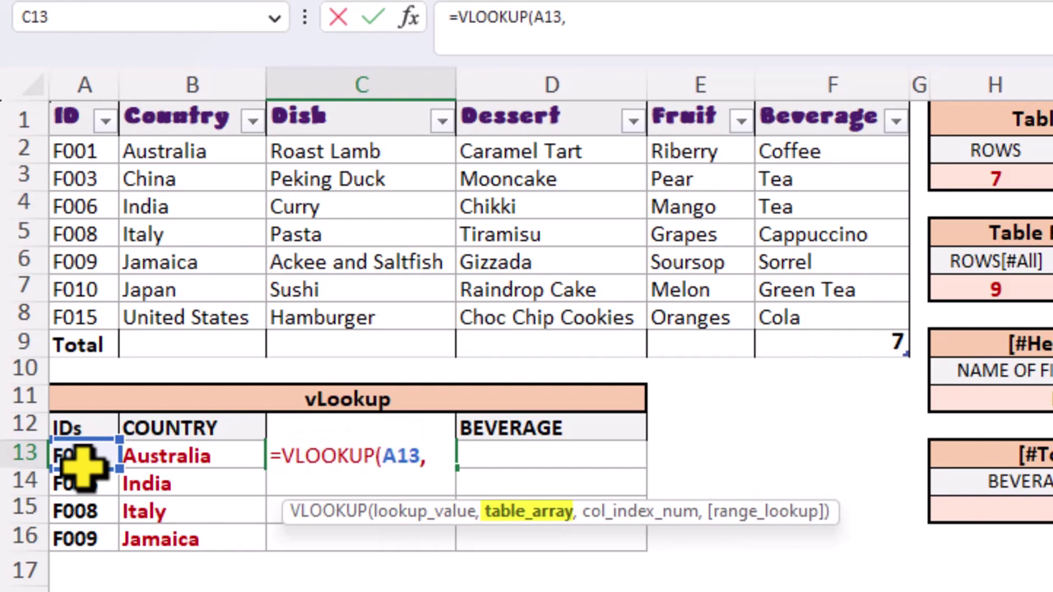
pyautogui.write('tbl')
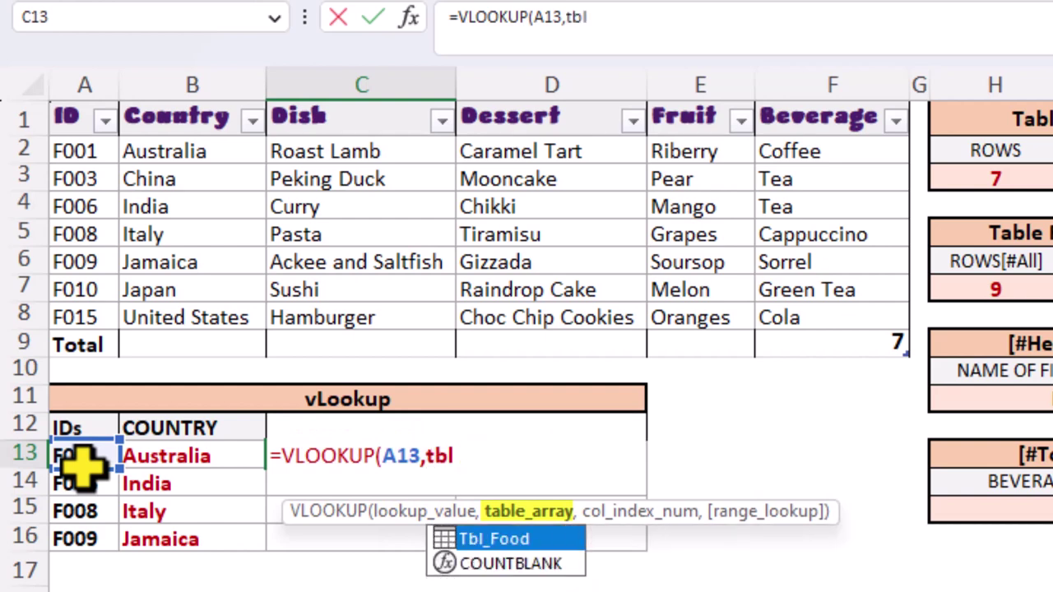
pyautogui.press('Tab')
pyautogui.write(',')
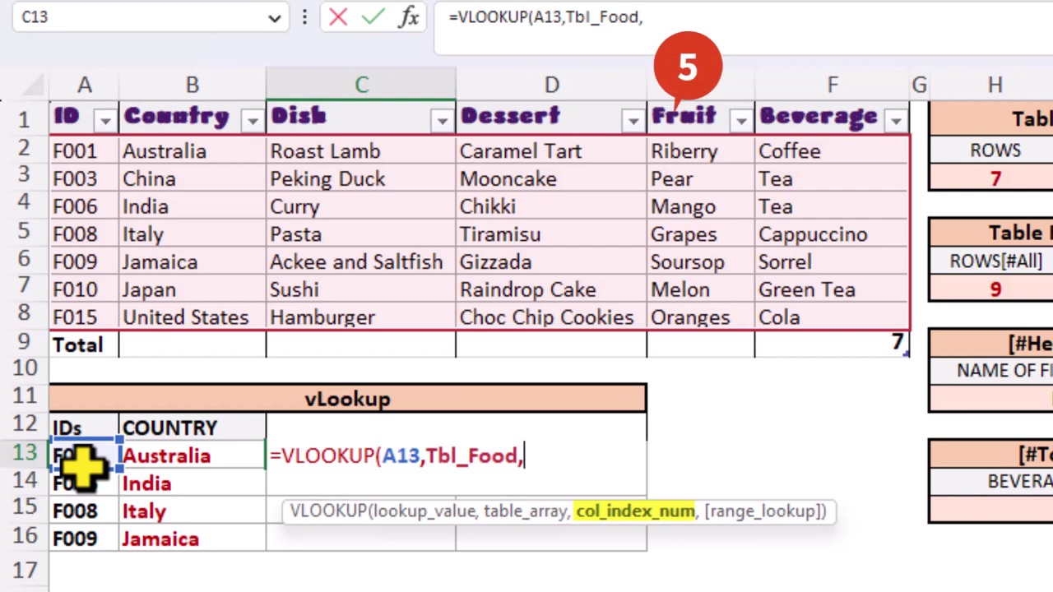
# Complete the FRUIT lookup in C13 with column index 5 and range lookup FALSE for an exact match.
pyautogui.write('5')
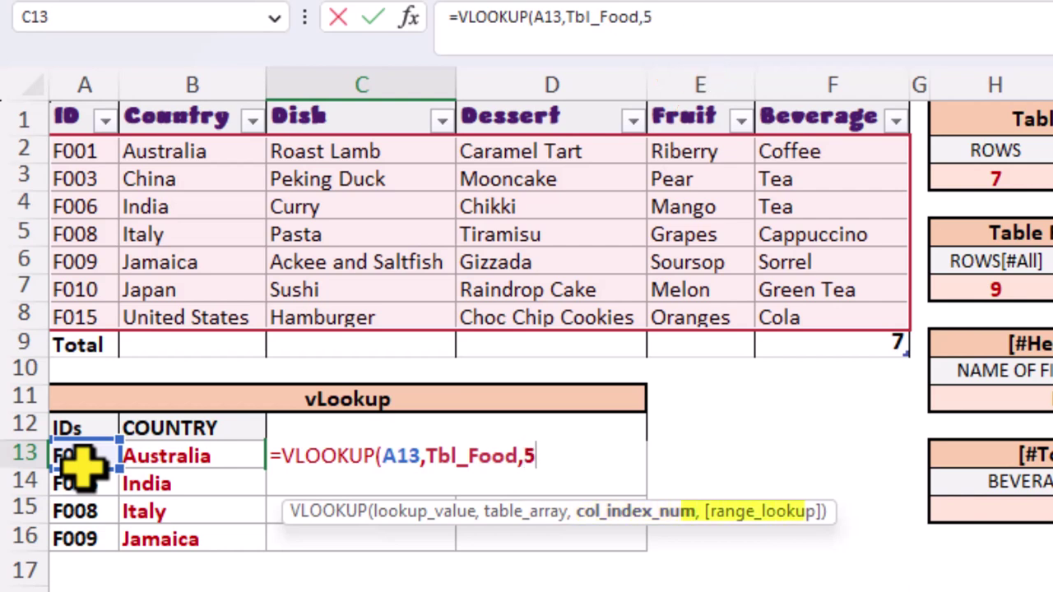
pyautogui.write(',f')
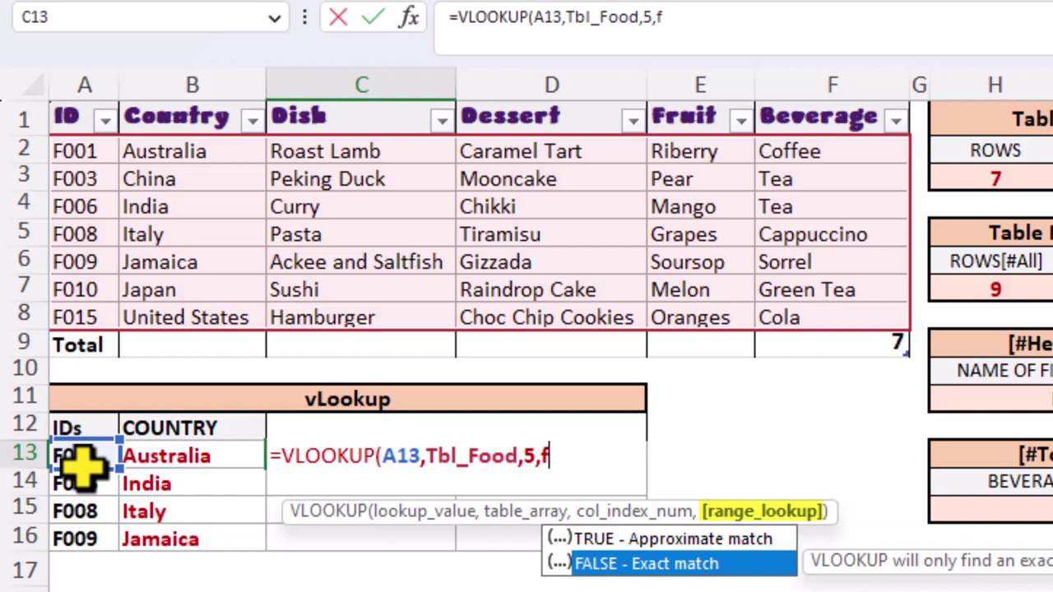
pyautogui.press('Tab')
pyautogui.write(')')
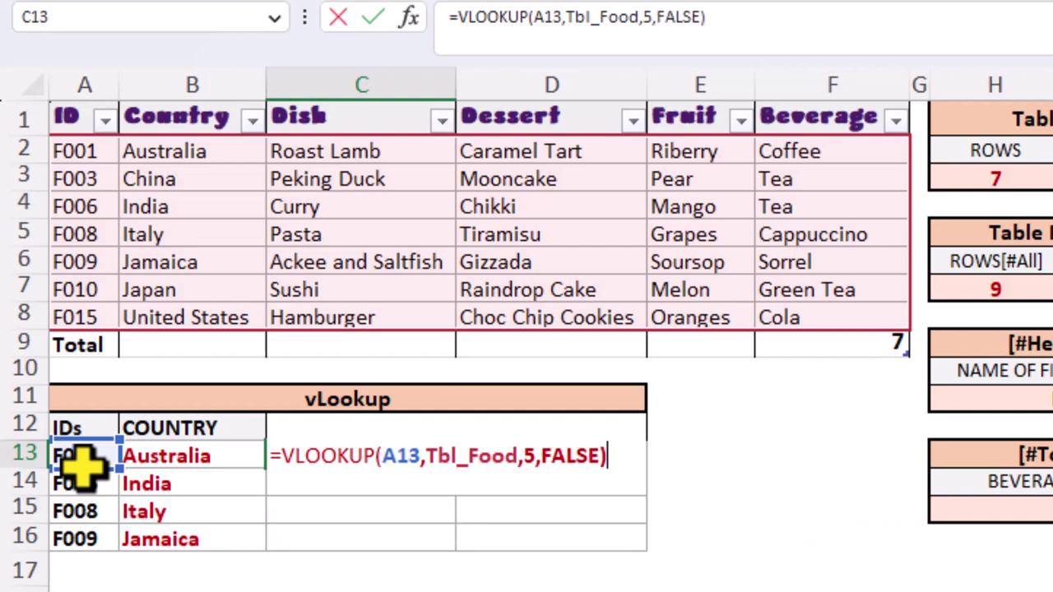
pyautogui.press('Return')
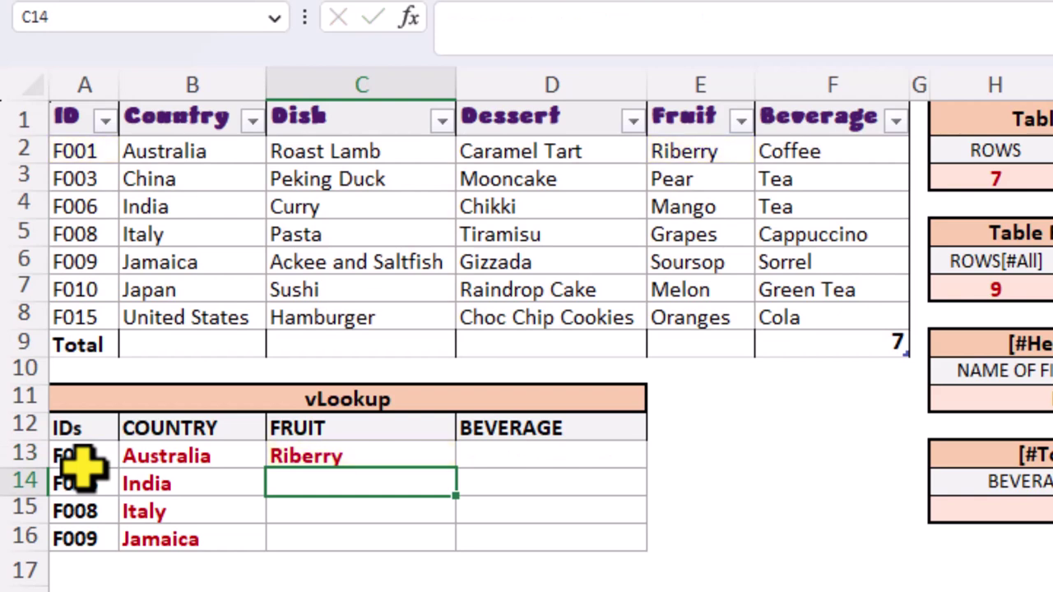
# Start a VLOOKUP formula in D13 under BEVERAGE with lookup value A13 and table array Tbl_Food.
pyautogui.click(509, 457)
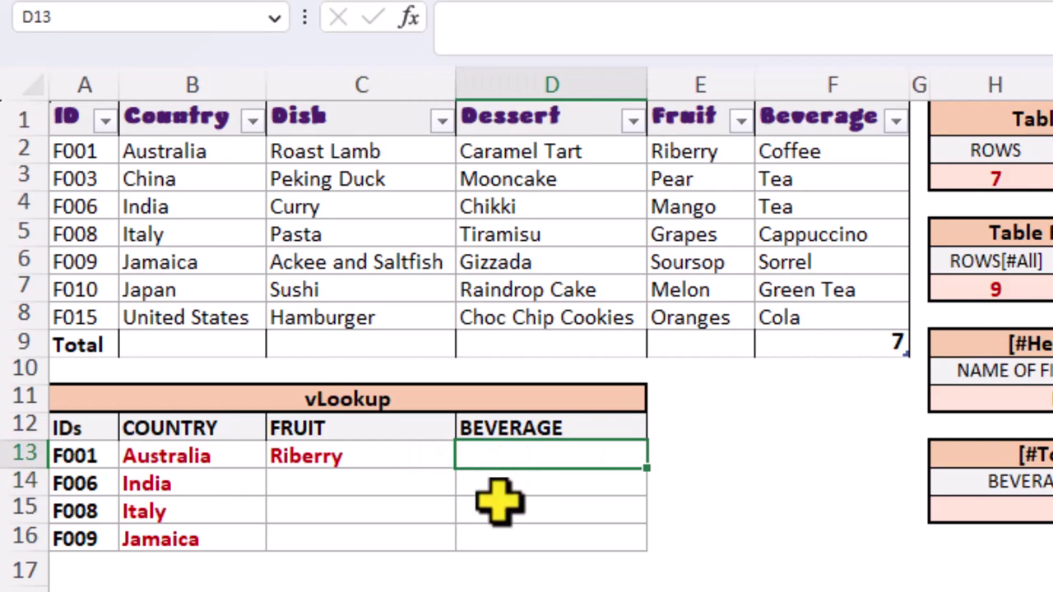
pyautogui.write('=vlo')
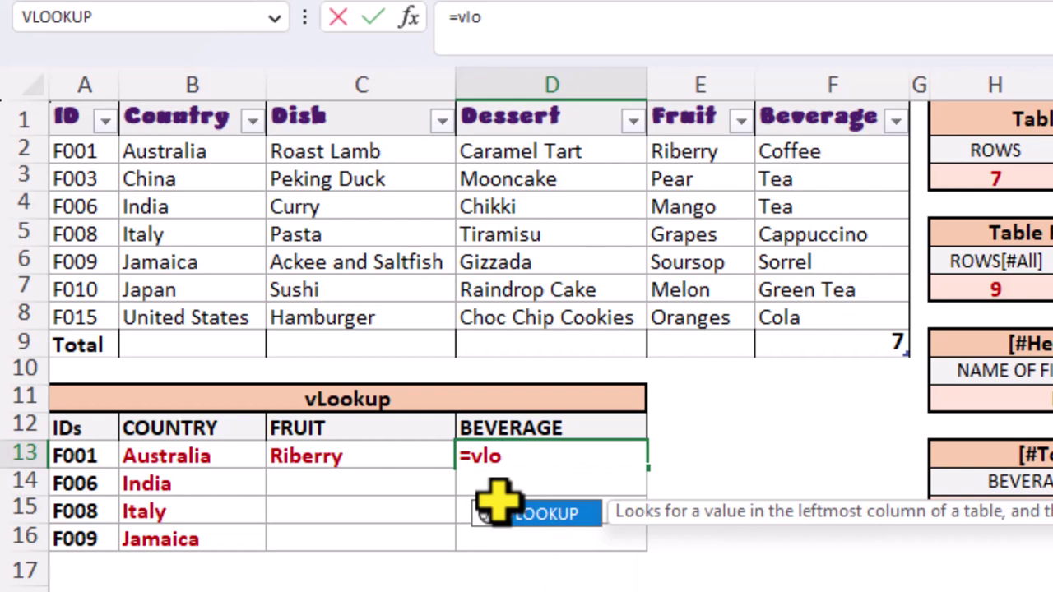
pyautogui.press('Tab')
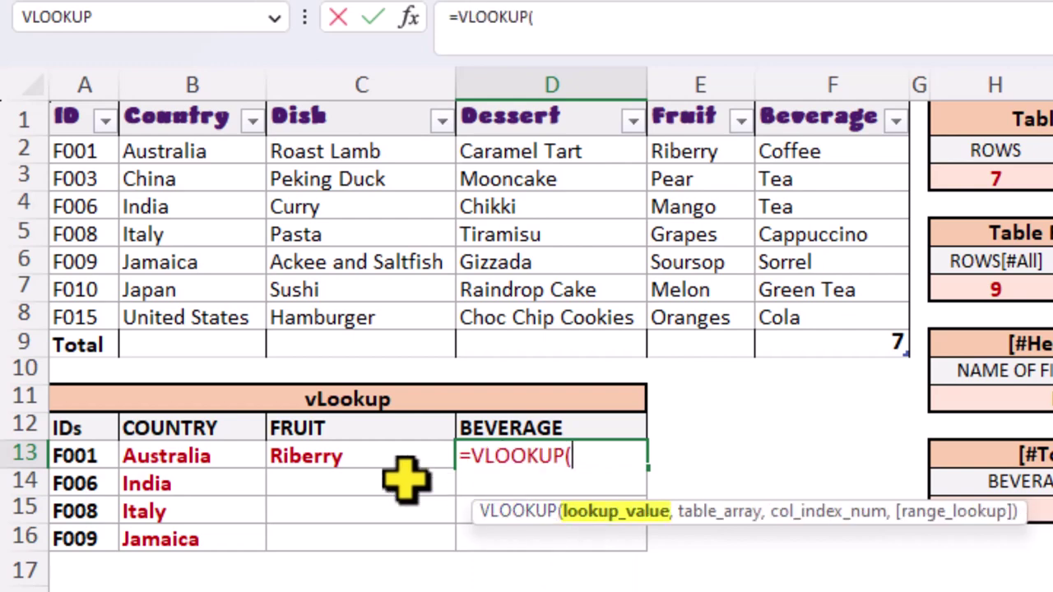
pyautogui.click(82, 458)
pyautogui.write(',t')
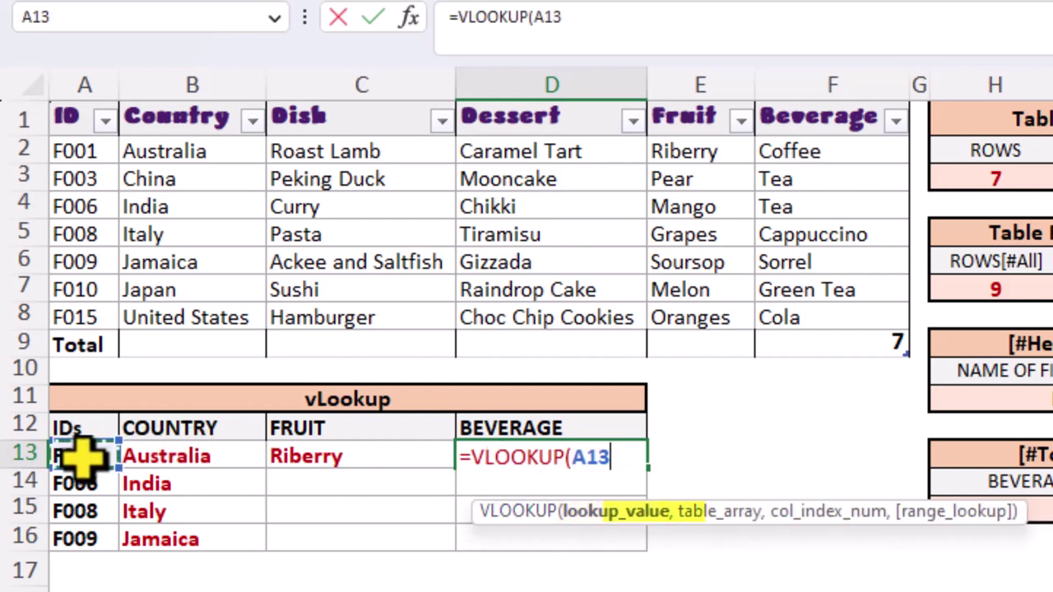
pyautogui.write('bl')
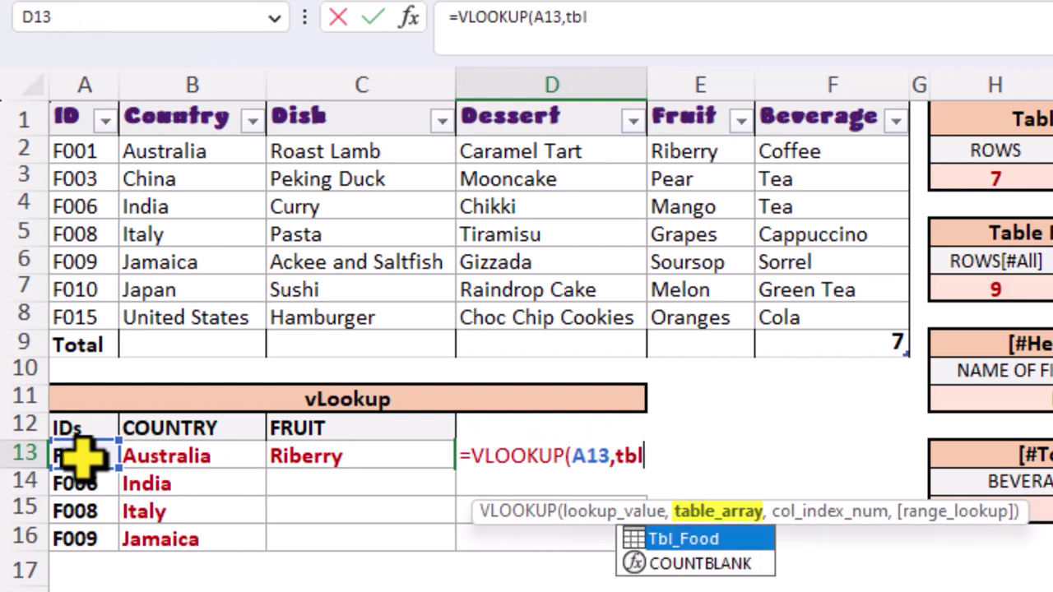
pyautogui.press('Tab')
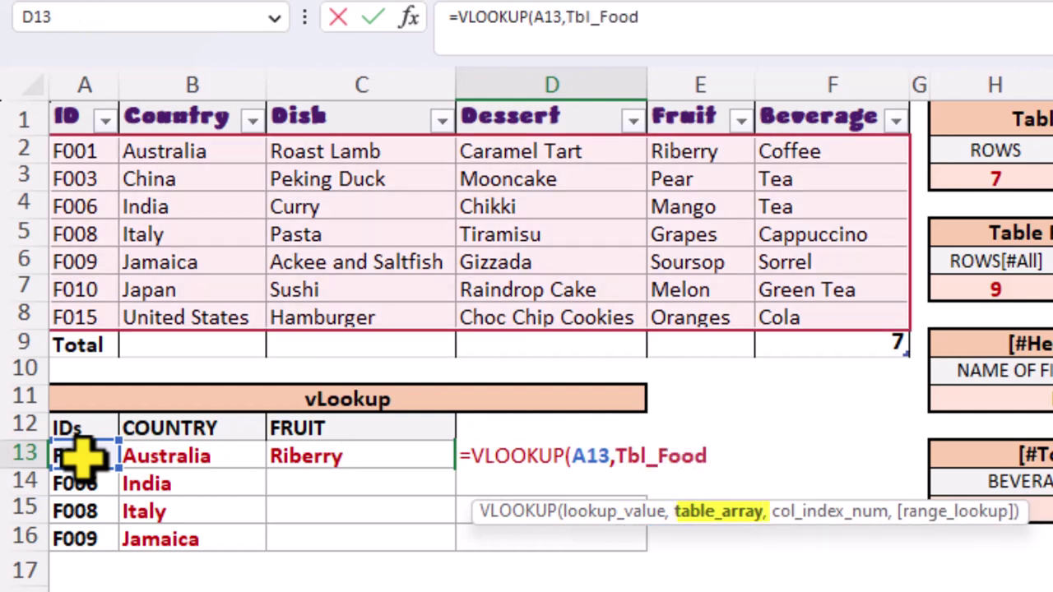
pyautogui.write(',')
# Complete the BEVERAGE lookup with column index 6 and range lookup FALSE, and fill the C13:D13 formulas down to row 16.
pyautogui.write('6,')
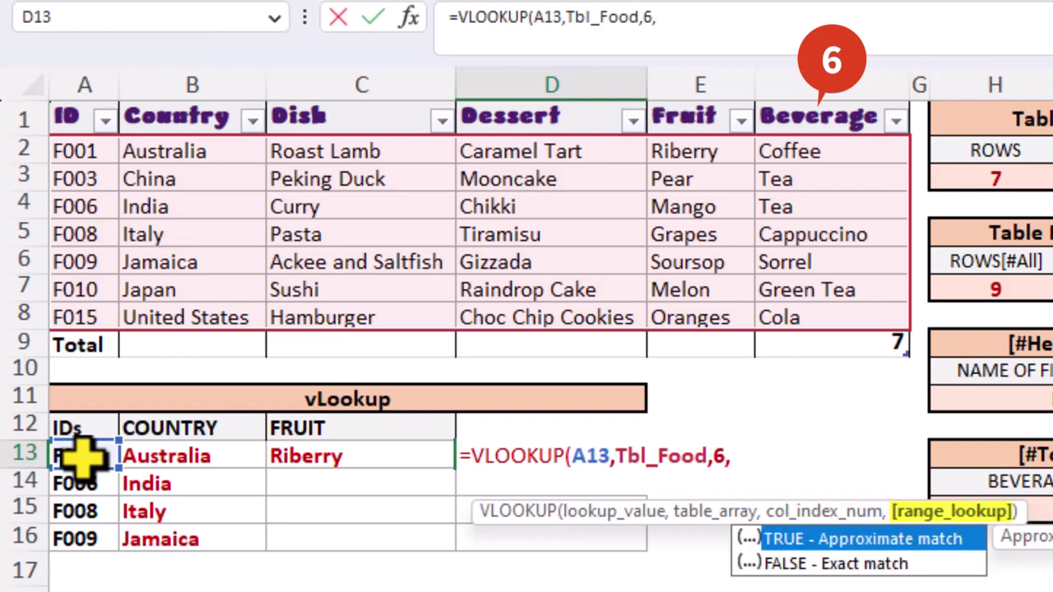
pyautogui.press('Down')
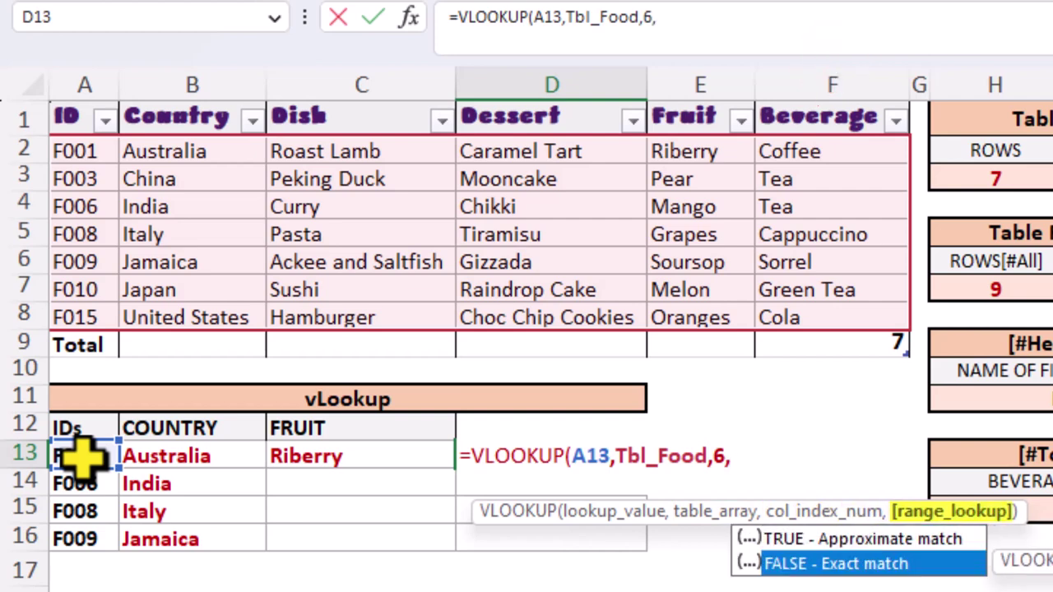
pyautogui.press('Tab')
pyautogui.write(')')
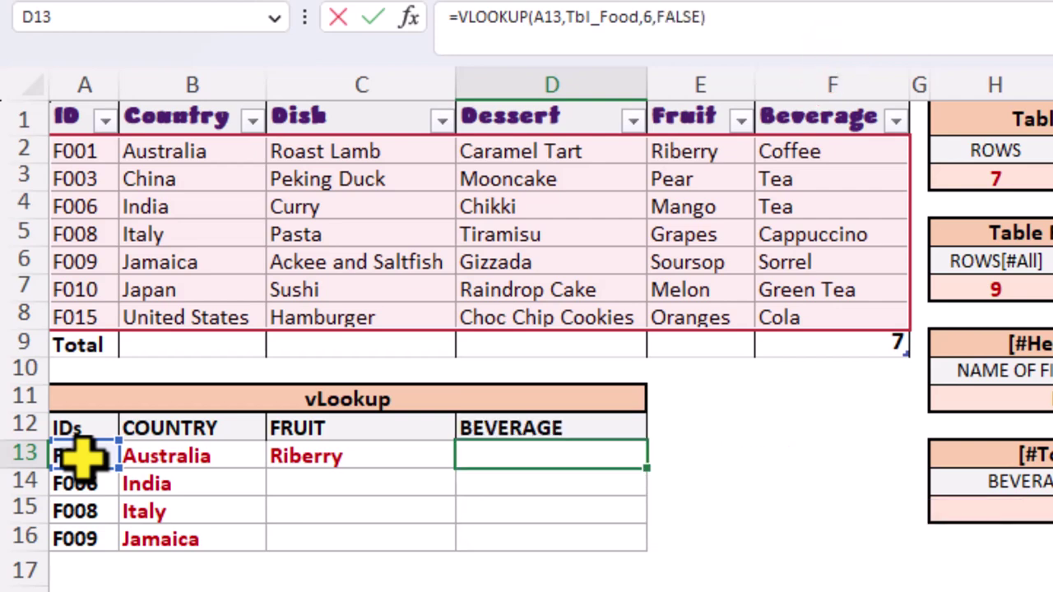
pyautogui.press('Return')
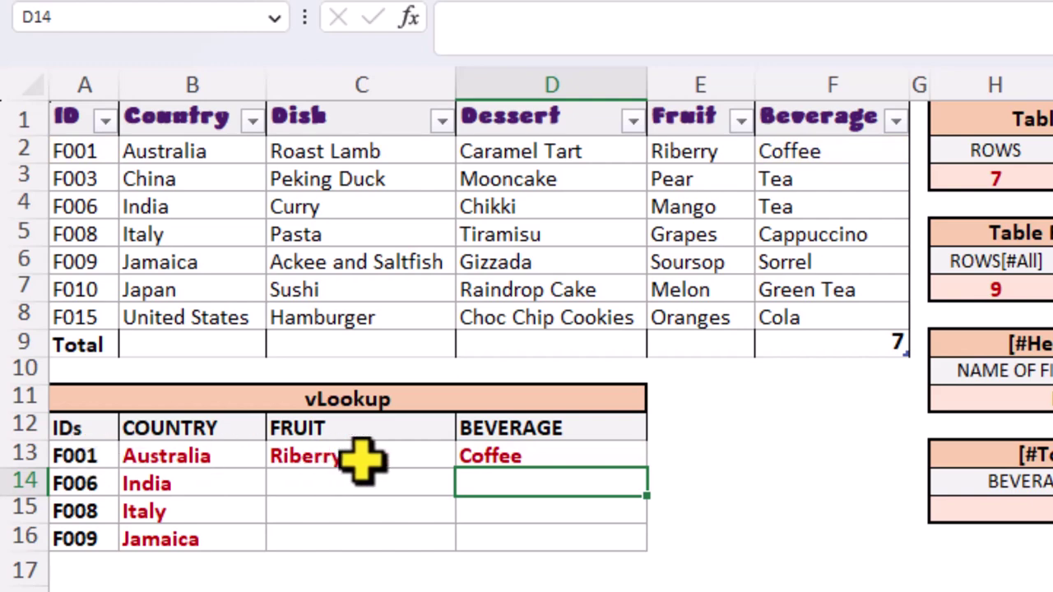
pyautogui.moveTo(365, 459); pyautogui.dragTo(562, 456)
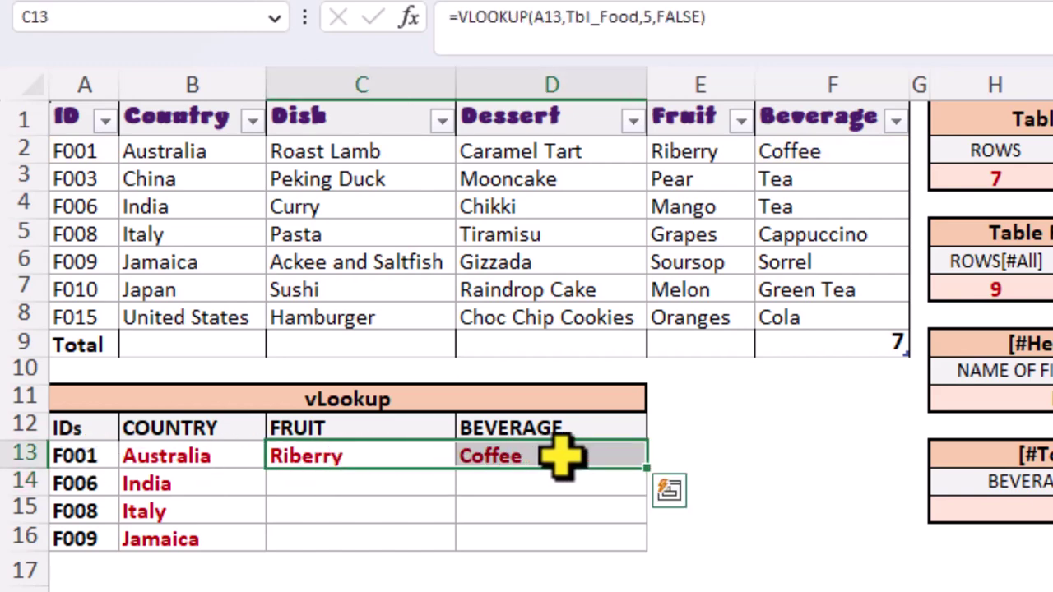
pyautogui.doubleClick(648, 469)
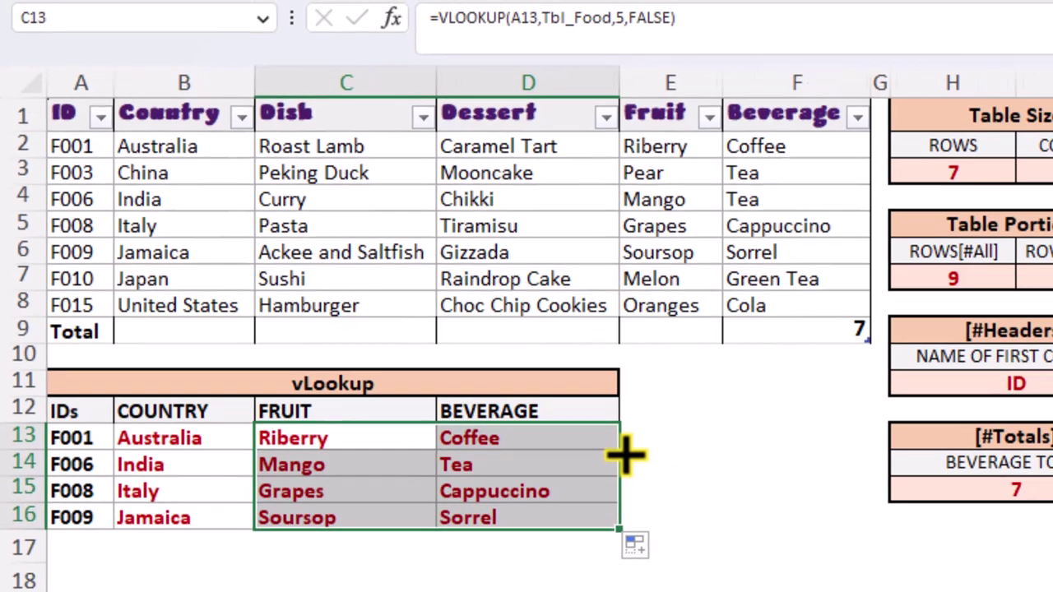